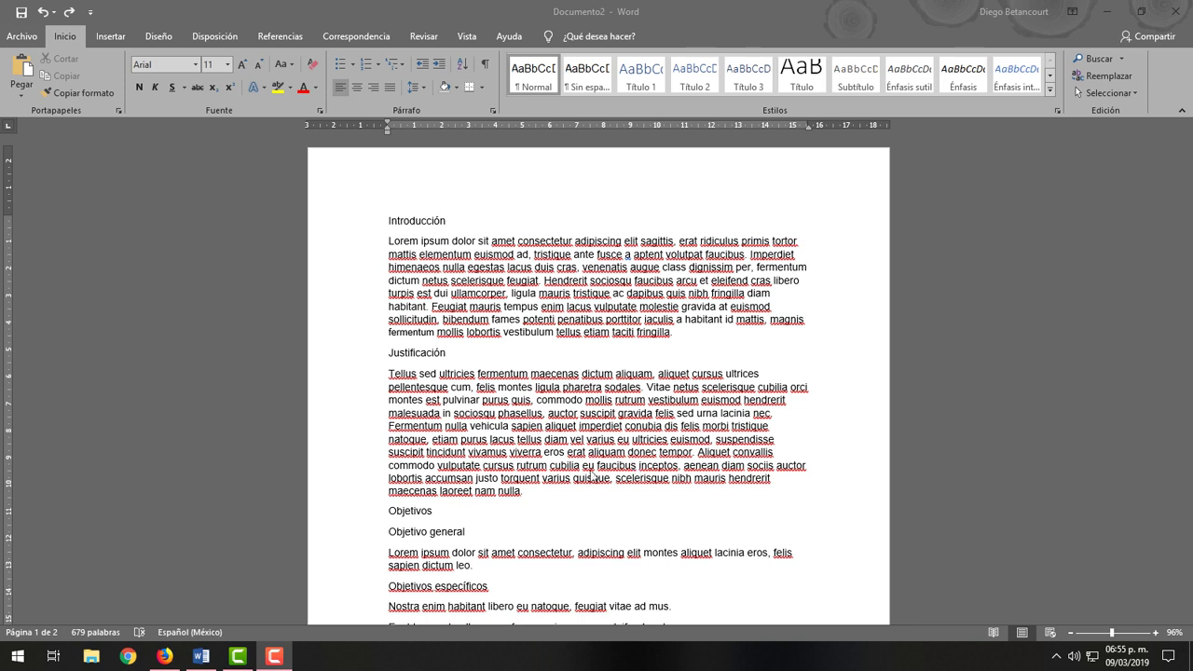
Apply the Título 1 style to the Introducción line
click(422, 221)
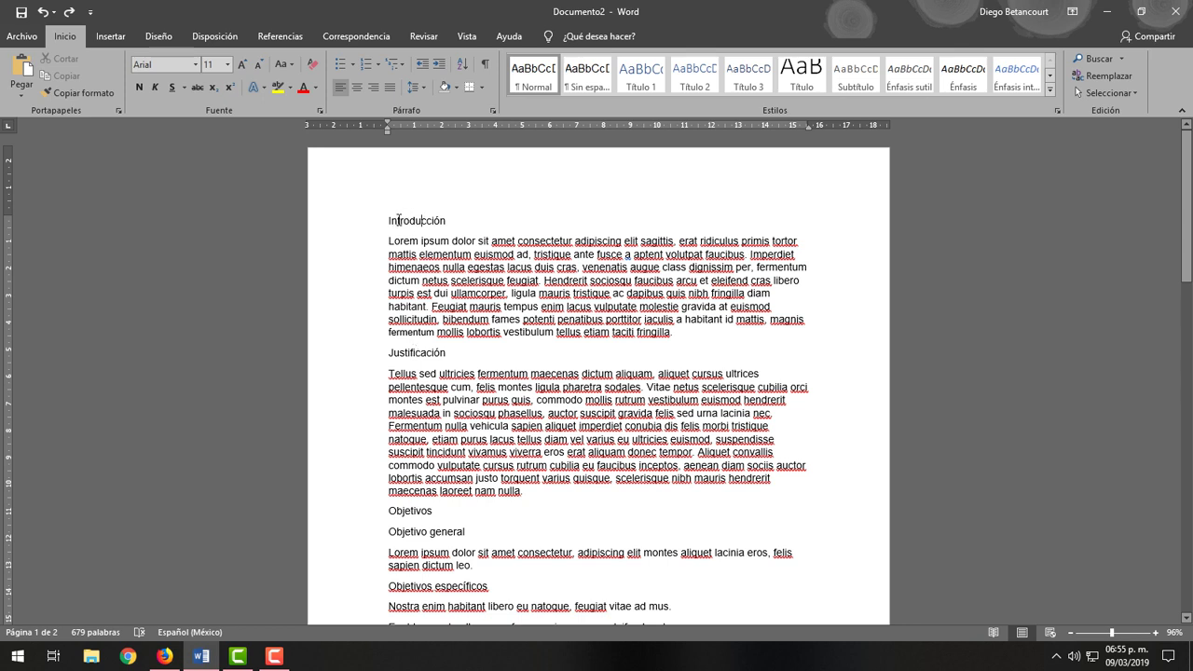
click(640, 75)
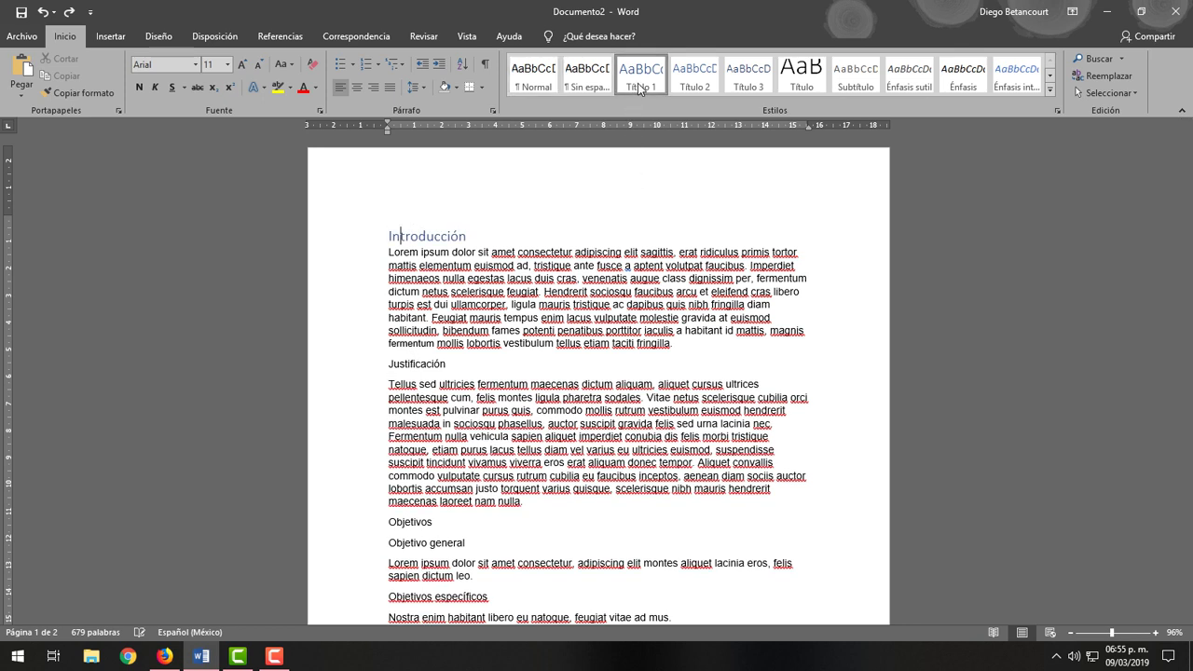
click(471, 235)
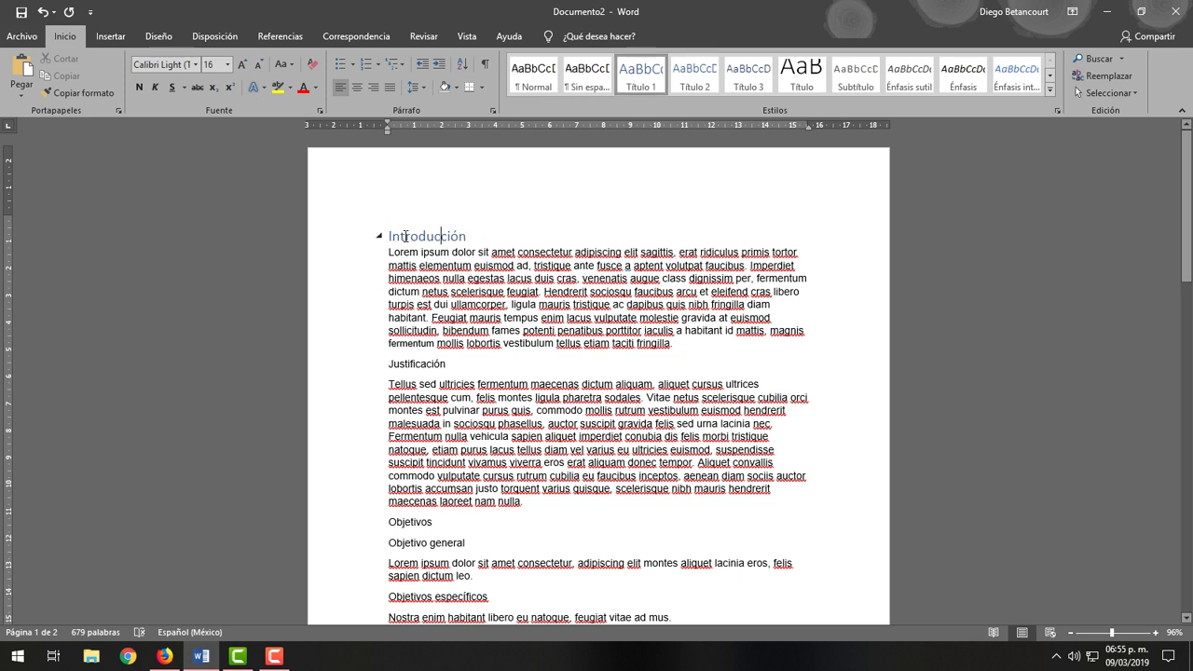
click(434, 238)
Try the Título 1 style on the body paragraph below Introducción and undo it
click(445, 251)
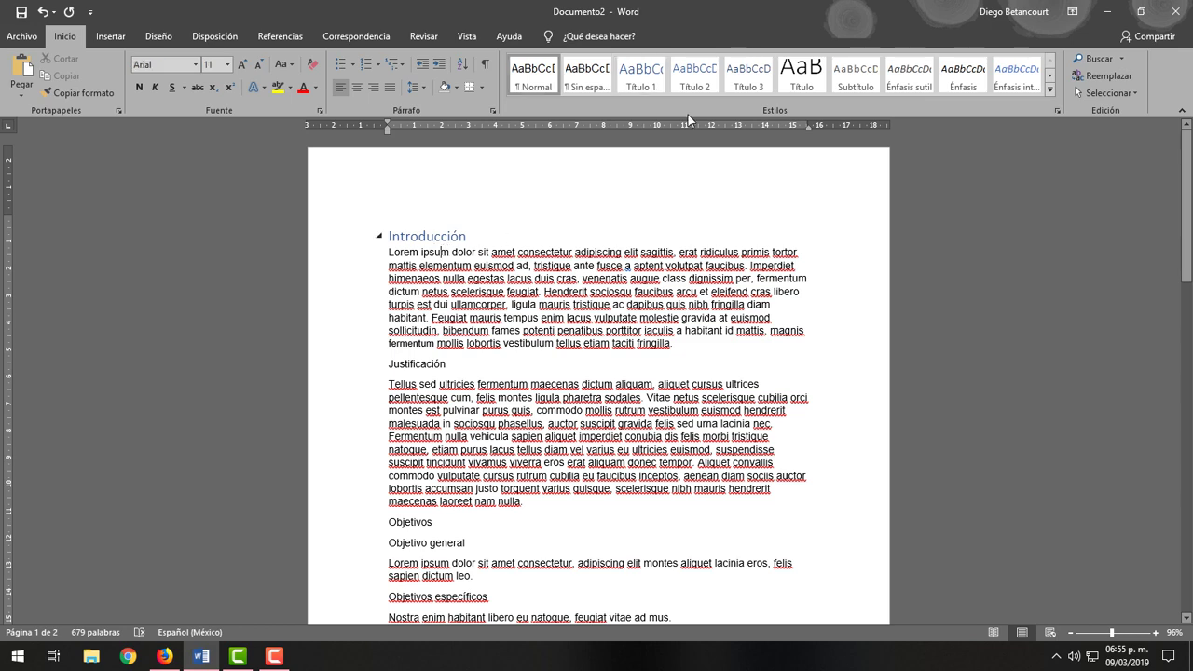
click(655, 82)
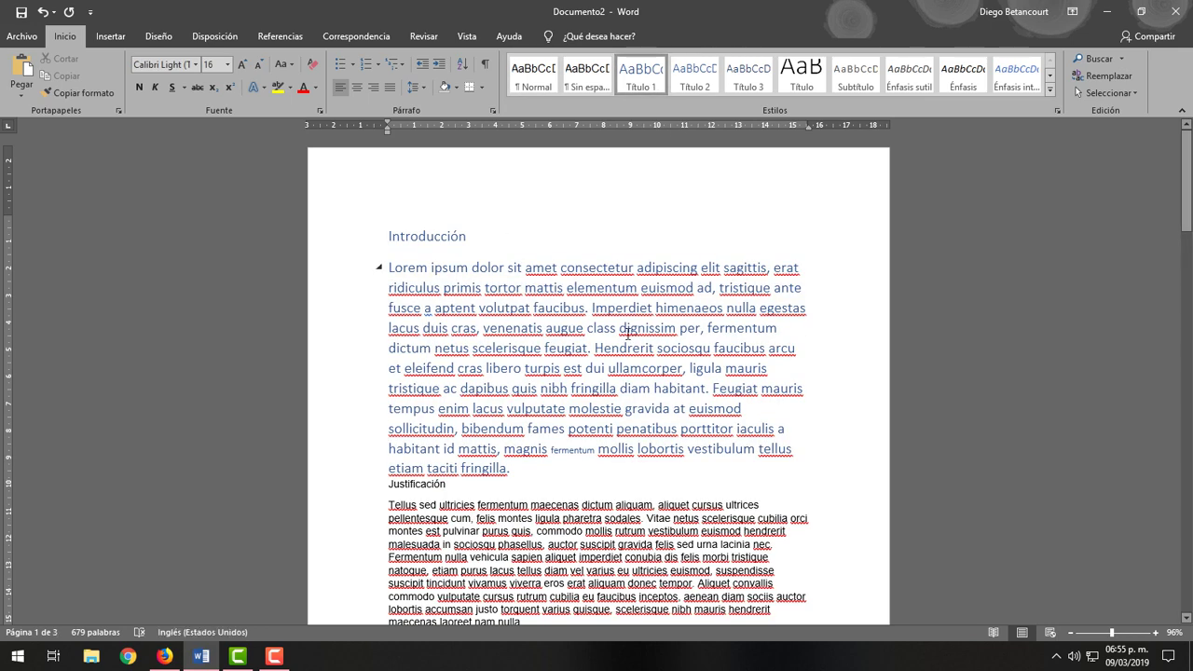
key(ctrl+z)
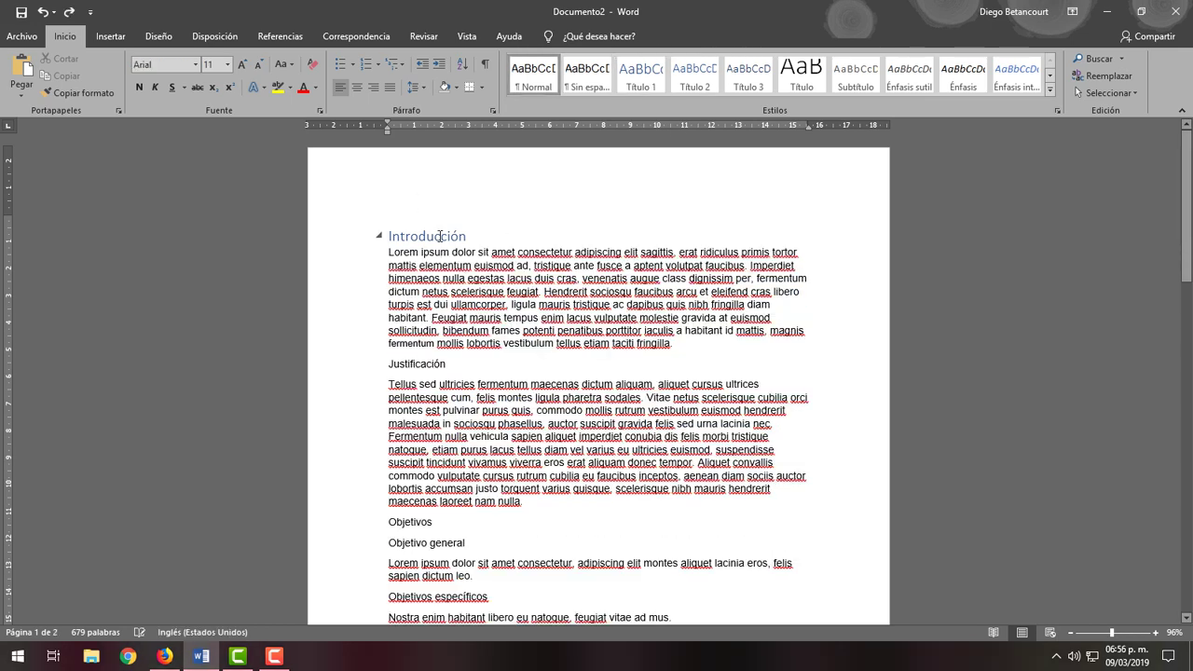
Show the navigation pane to check the Introducción heading, and close the pane
click(441, 236)
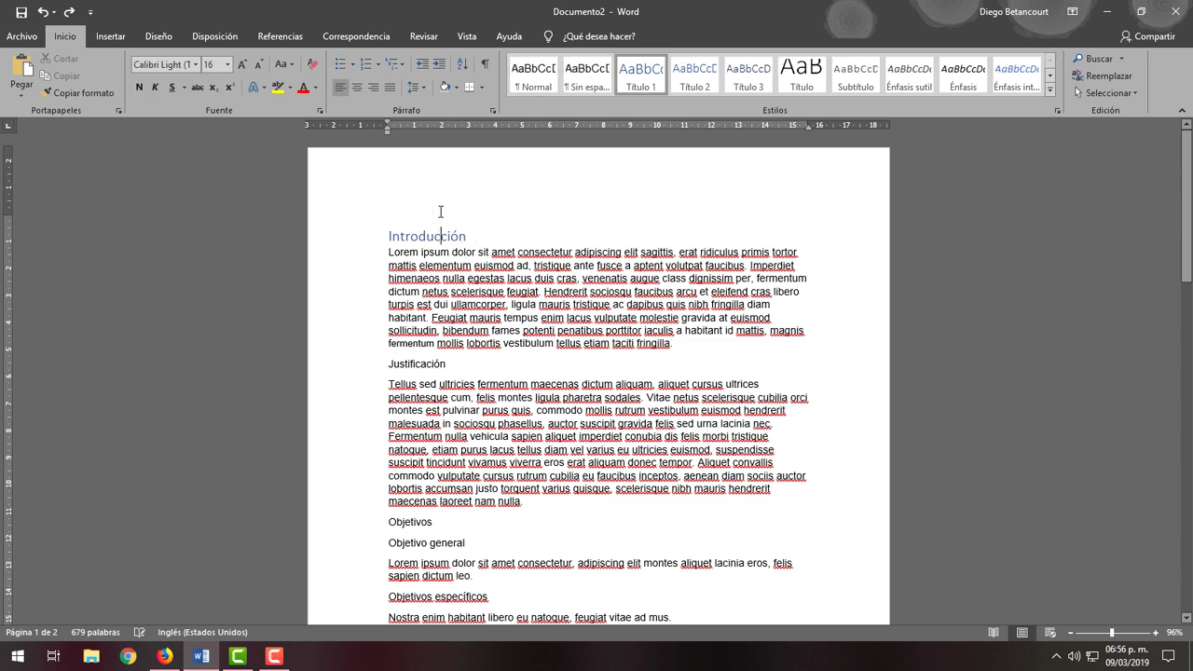
click(468, 39)
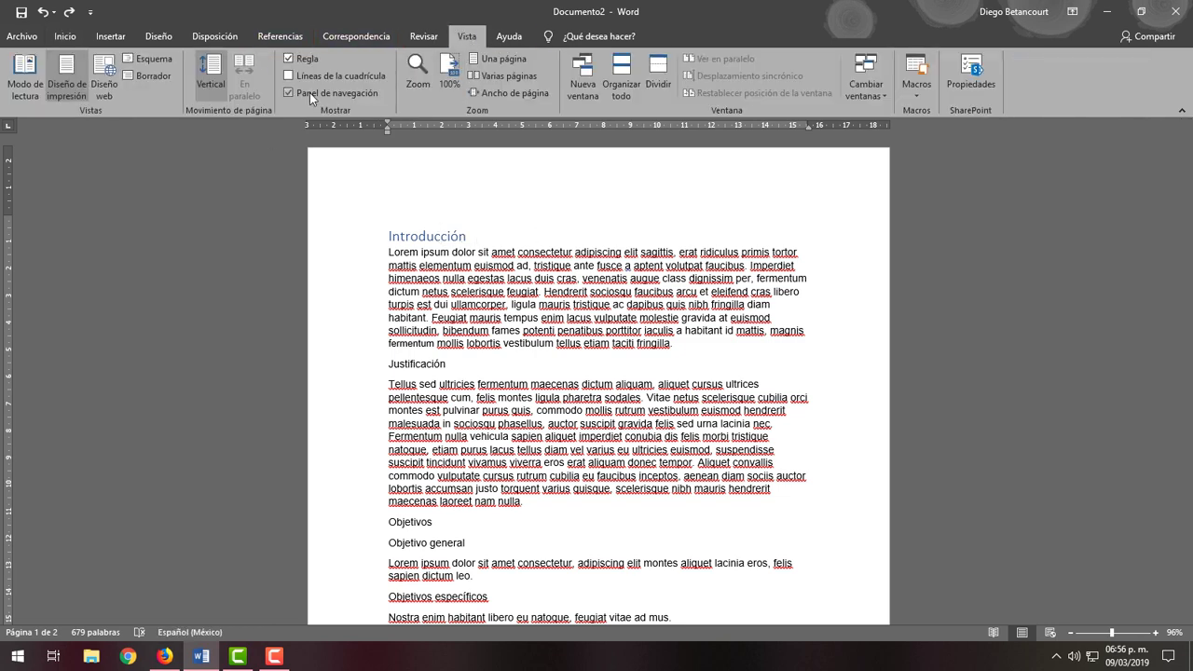
click(311, 93)
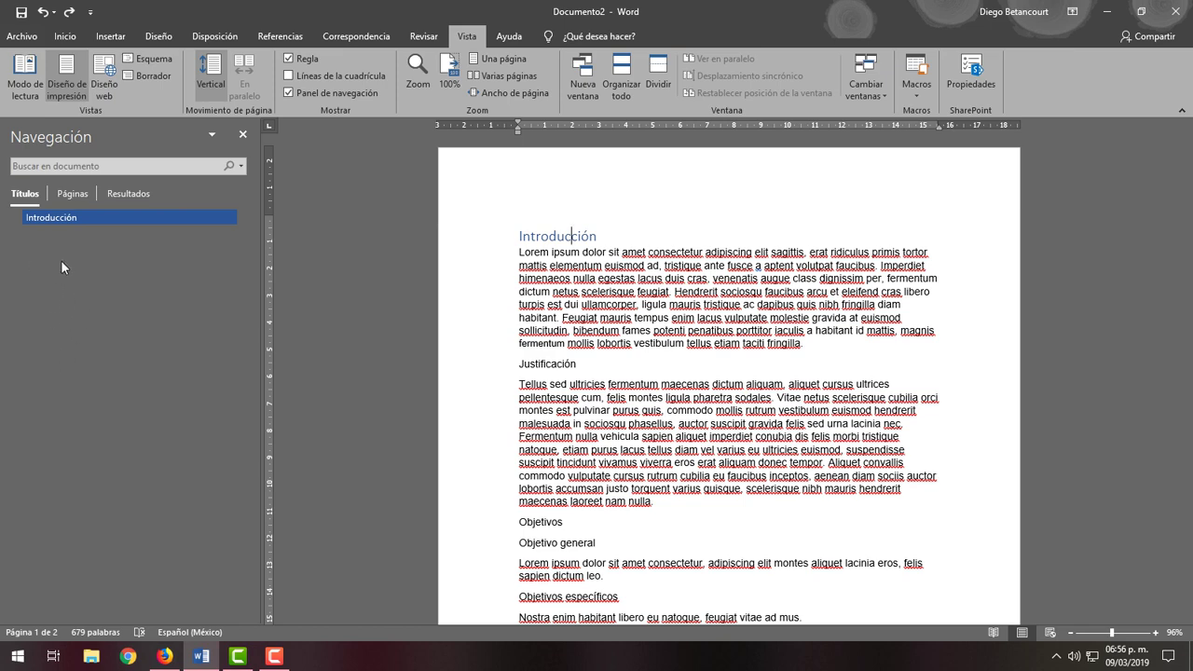
click(244, 135)
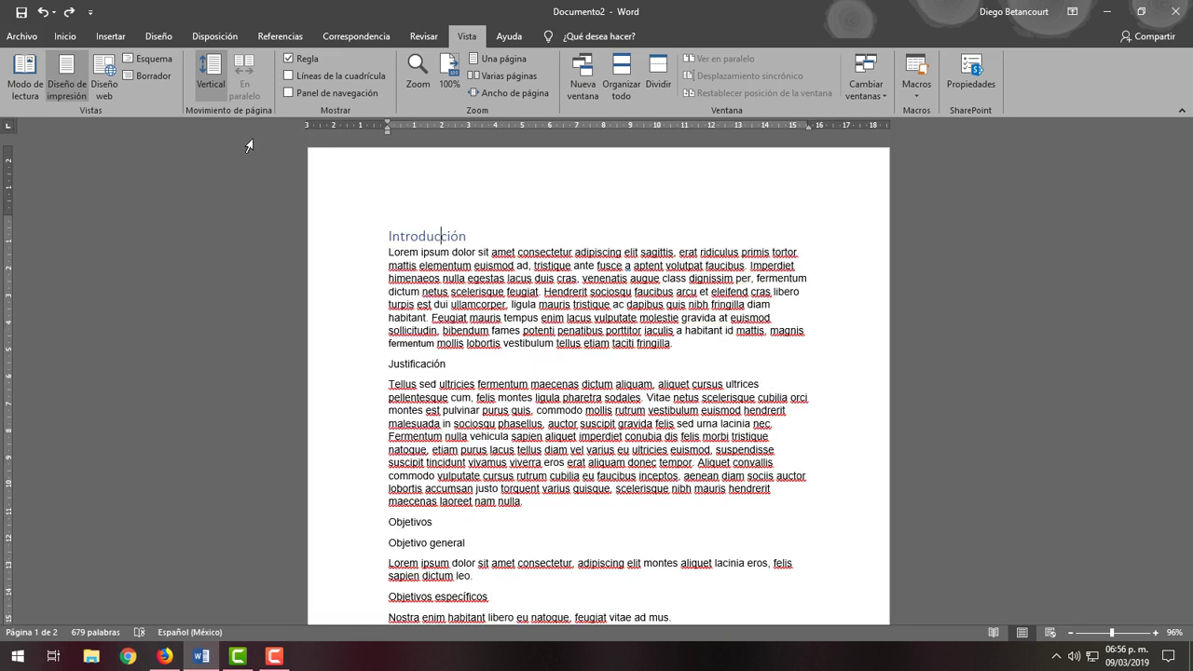
Apply the Título 1 style to the Justificación and Objetivos lines
click(65, 36)
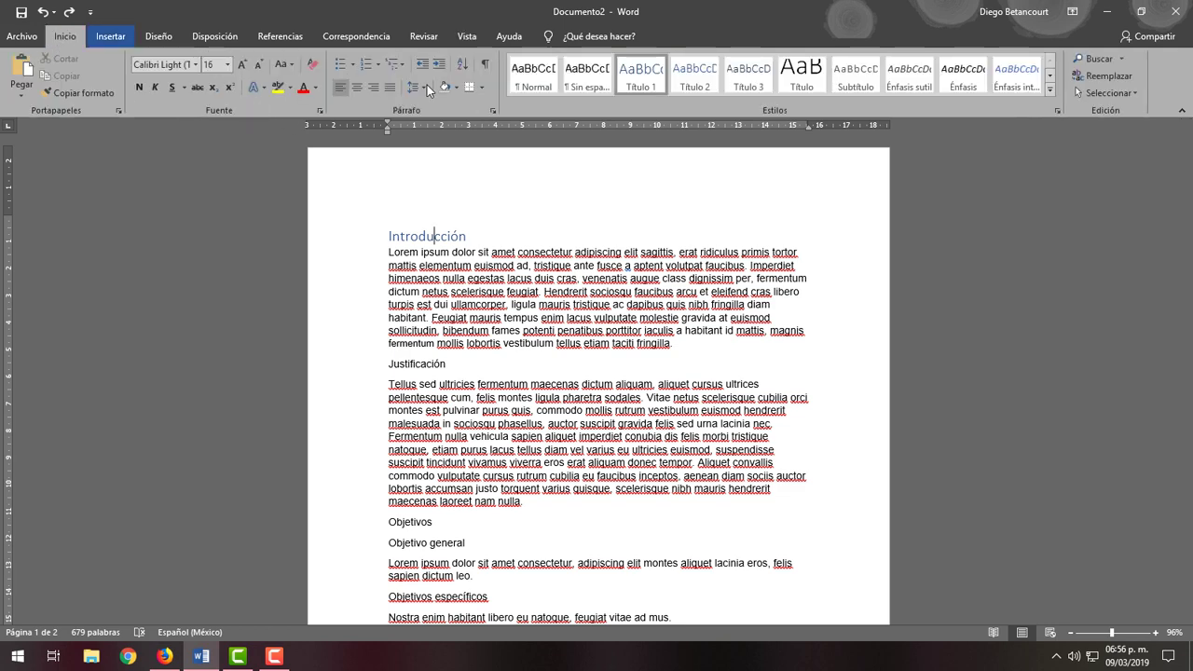
click(430, 369)
click(640, 74)
scroll(417, 388, down, 3)
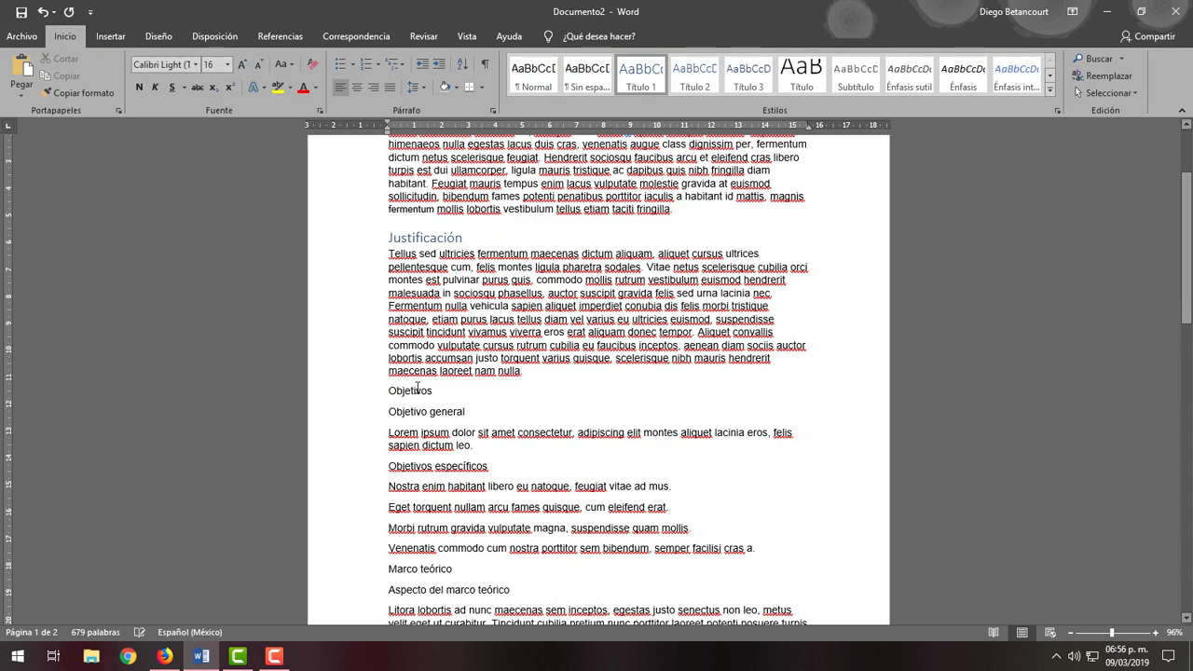
click(417, 387)
click(640, 74)
Apply the Título 2 style to the Objetivo general and Objetivos específicos lines
scroll(456, 329, down, 3)
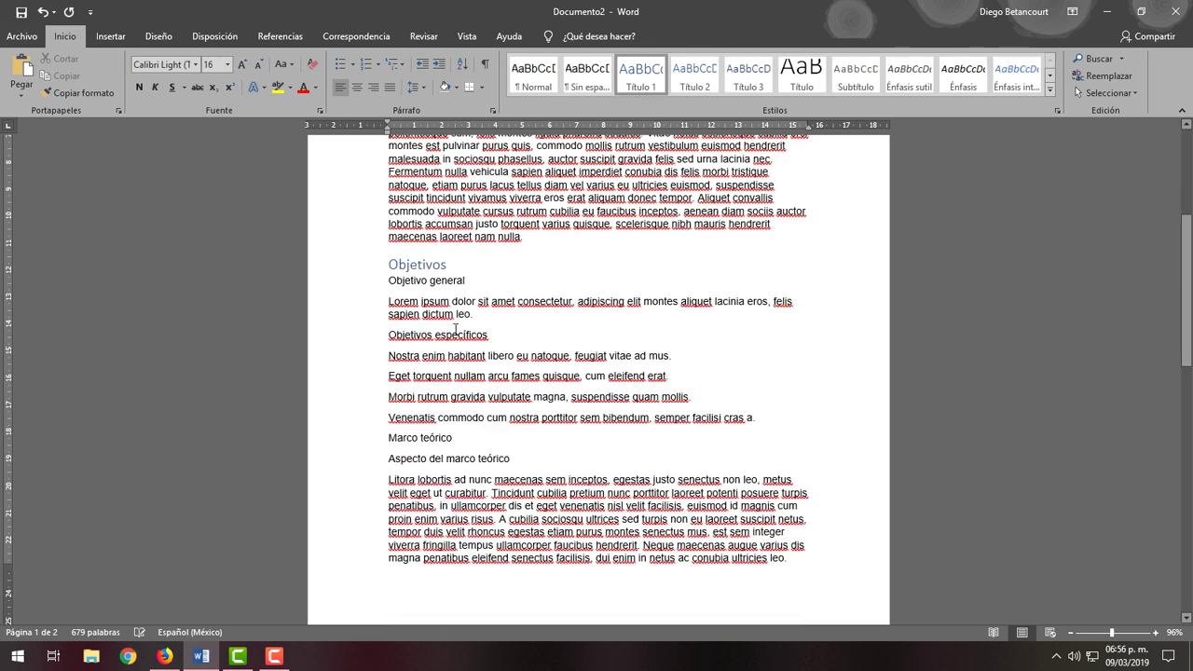
click(416, 279)
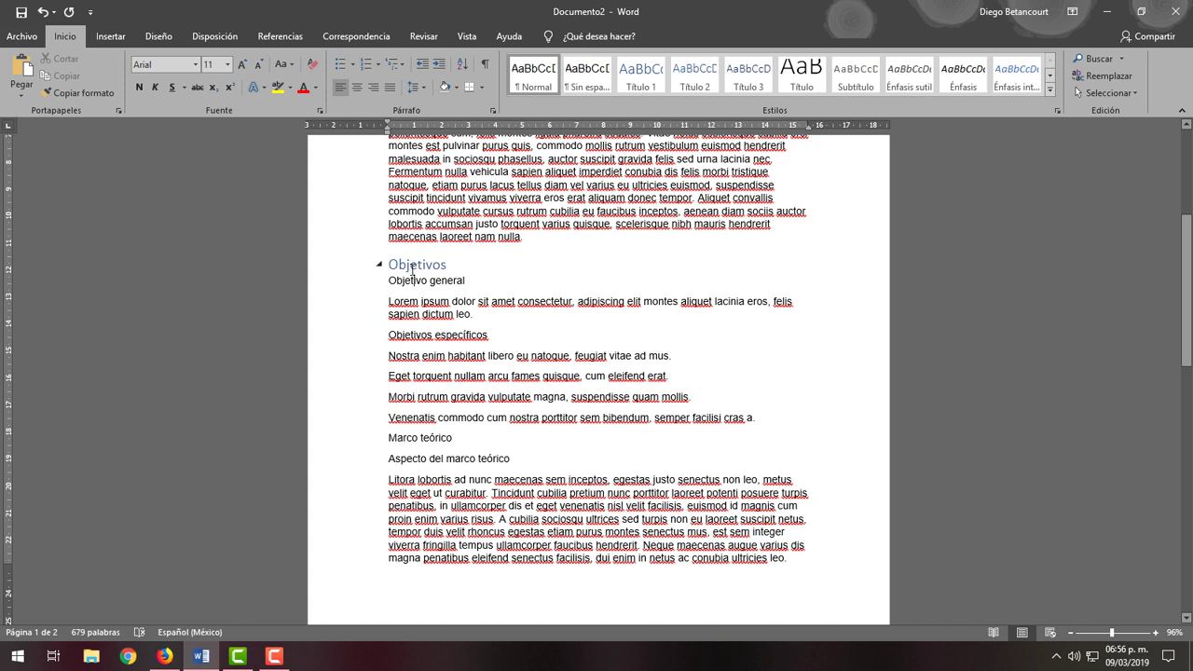
click(694, 74)
scroll(442, 348, down, 3)
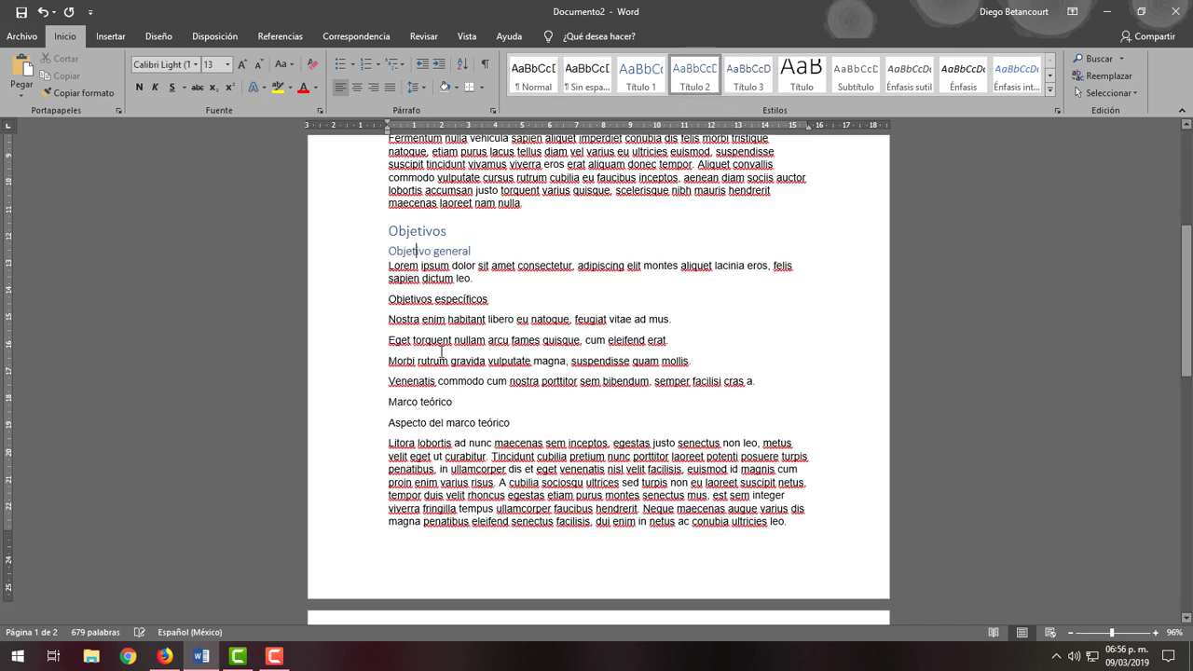
click(460, 229)
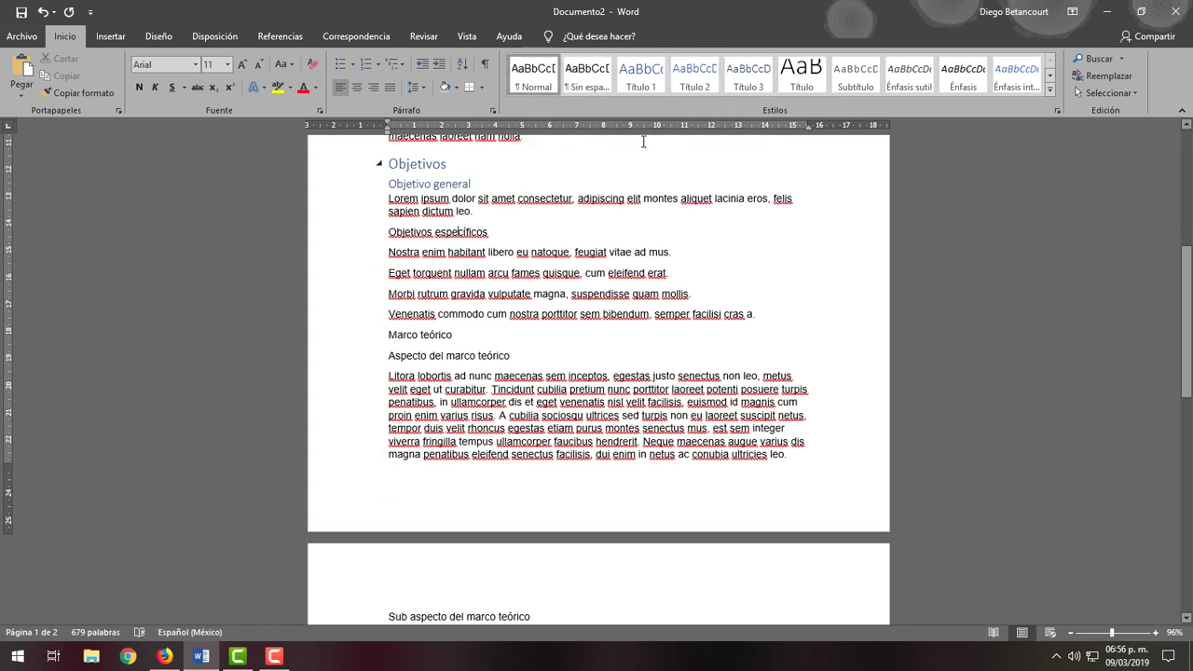
click(695, 75)
Apply Título 1 to the Marco teórico line and Título 2 to the Aspecto del marco teórico line
scroll(418, 293, down, 2)
click(410, 266)
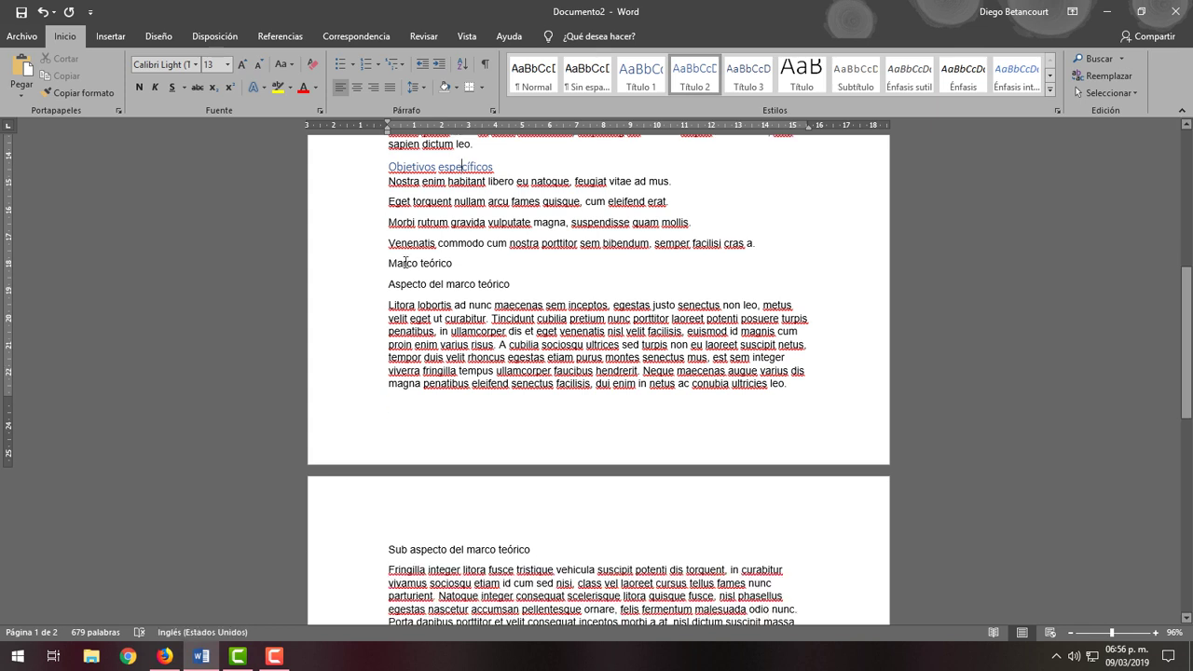
click(640, 75)
click(413, 287)
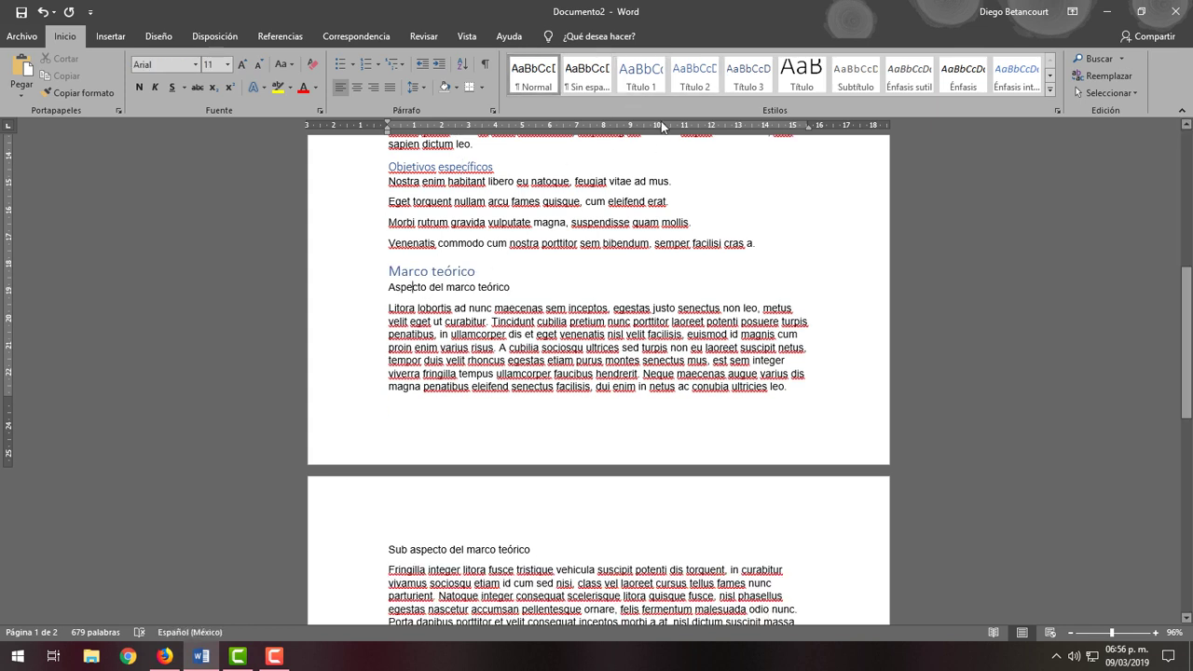
click(694, 75)
Apply the Título 3 style to the Sub aspecto del marco teórico line
scroll(537, 406, down, 3)
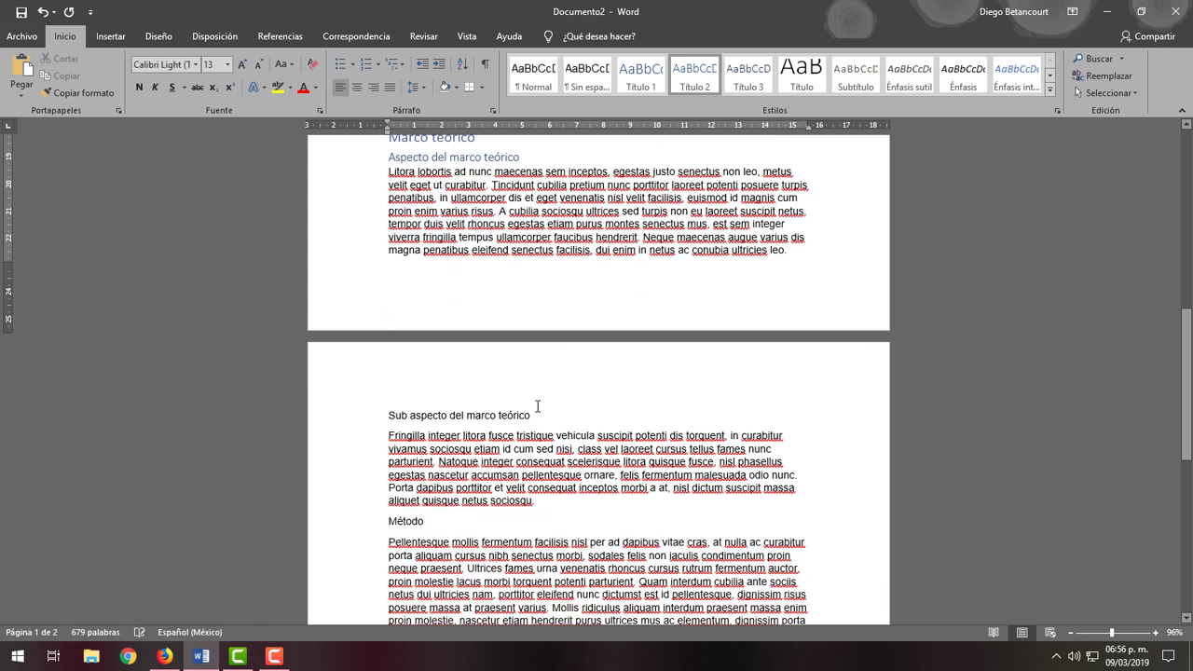
click(399, 411)
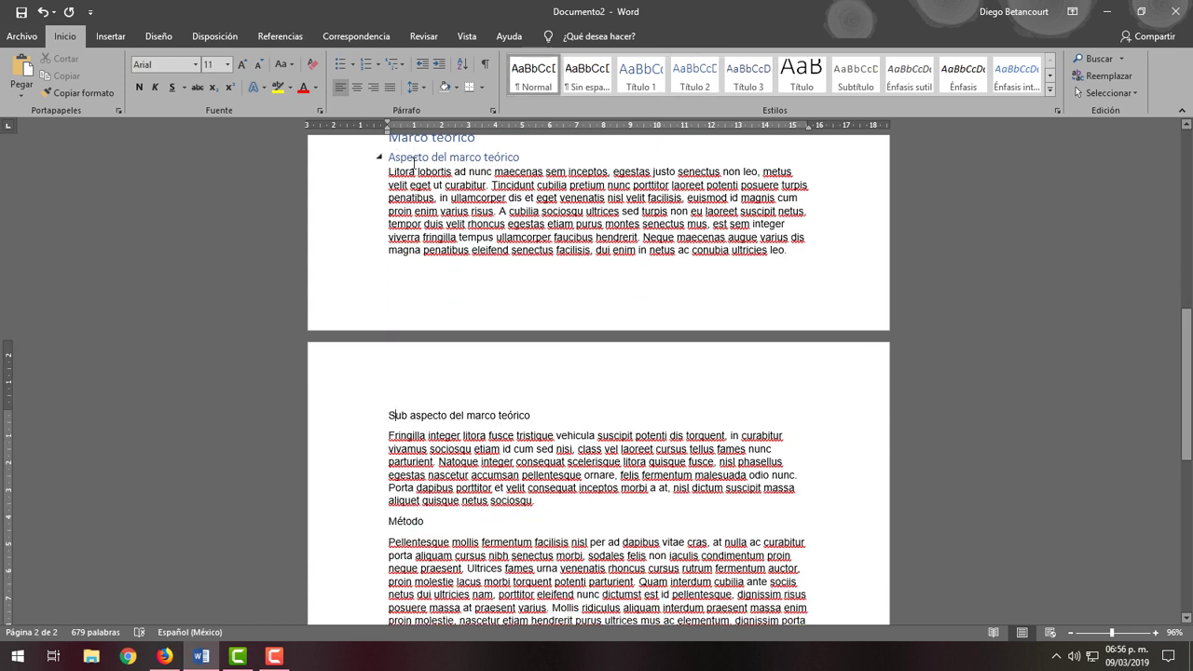
click(749, 75)
Apply the Título 1 style to the Método, Presentación y análisis de resultados and Conclusiones lines
scroll(724, 291, down, 4)
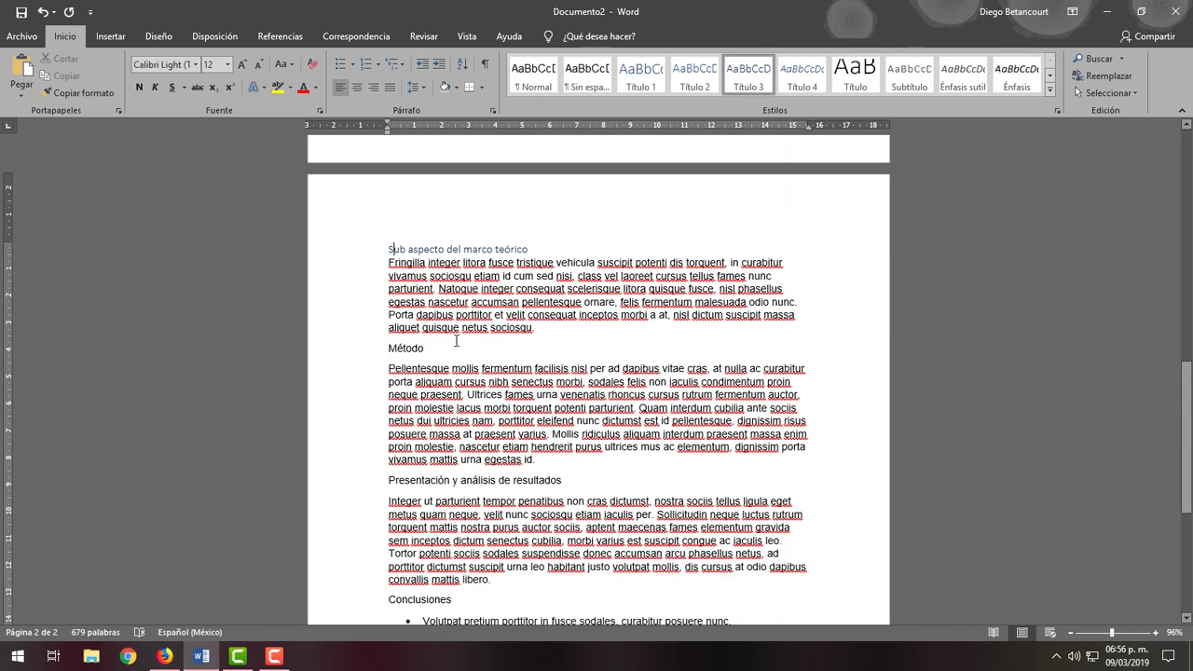
click(419, 345)
click(641, 74)
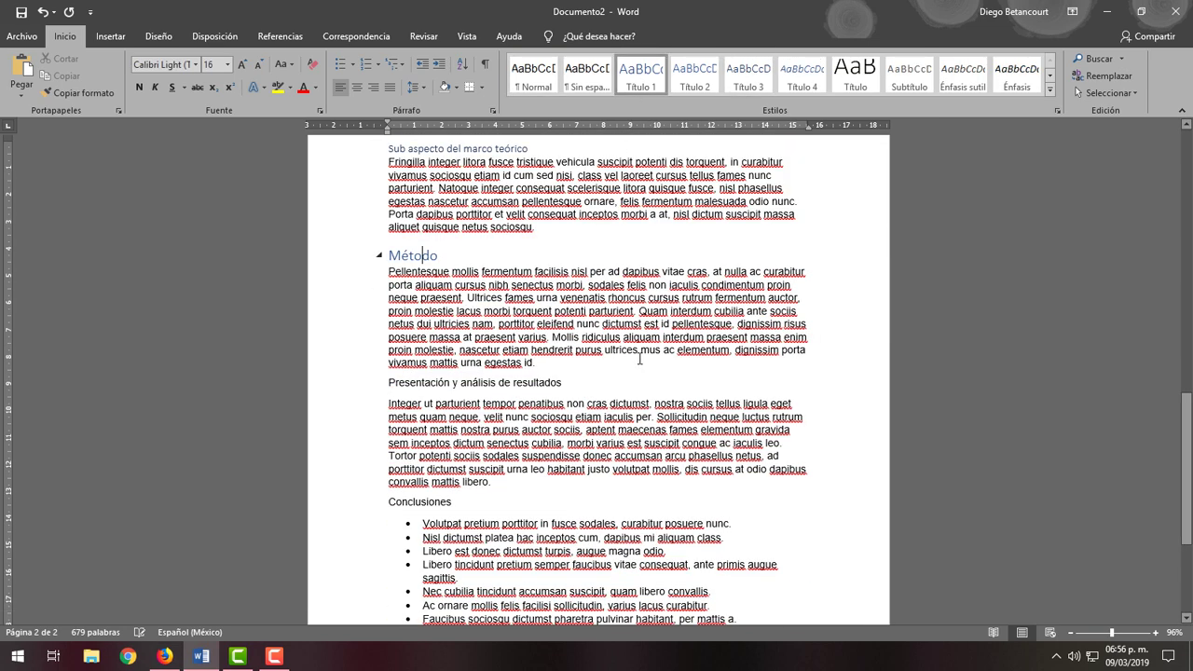
click(428, 384)
click(641, 74)
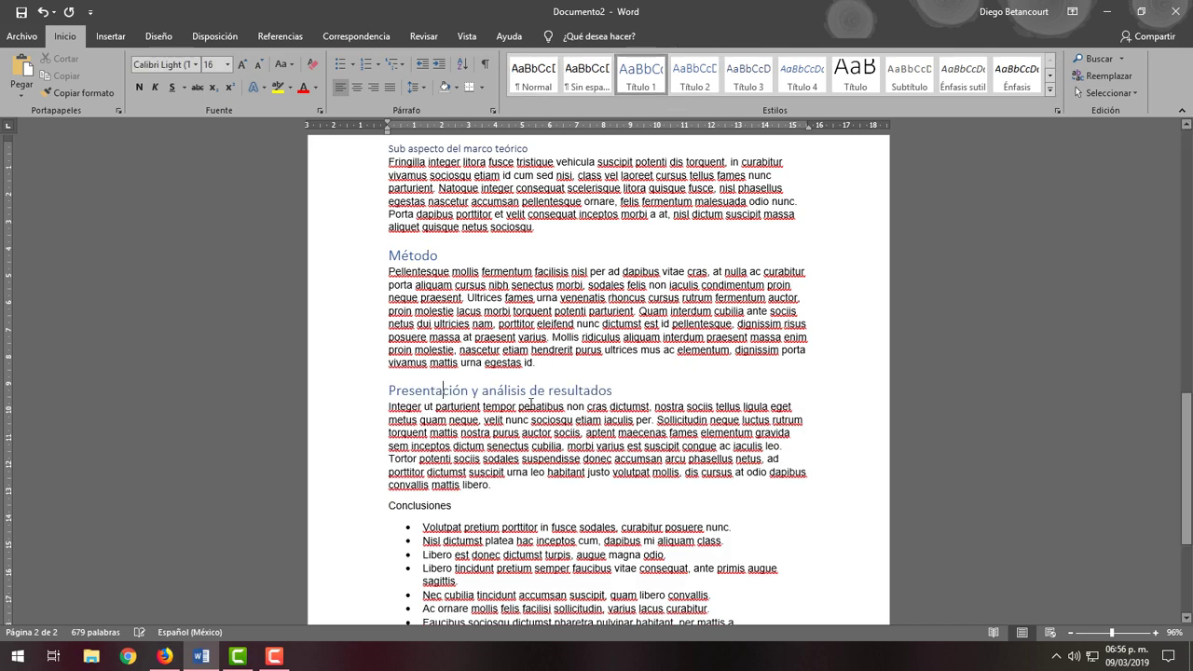
scroll(514, 413, down, 4)
click(414, 338)
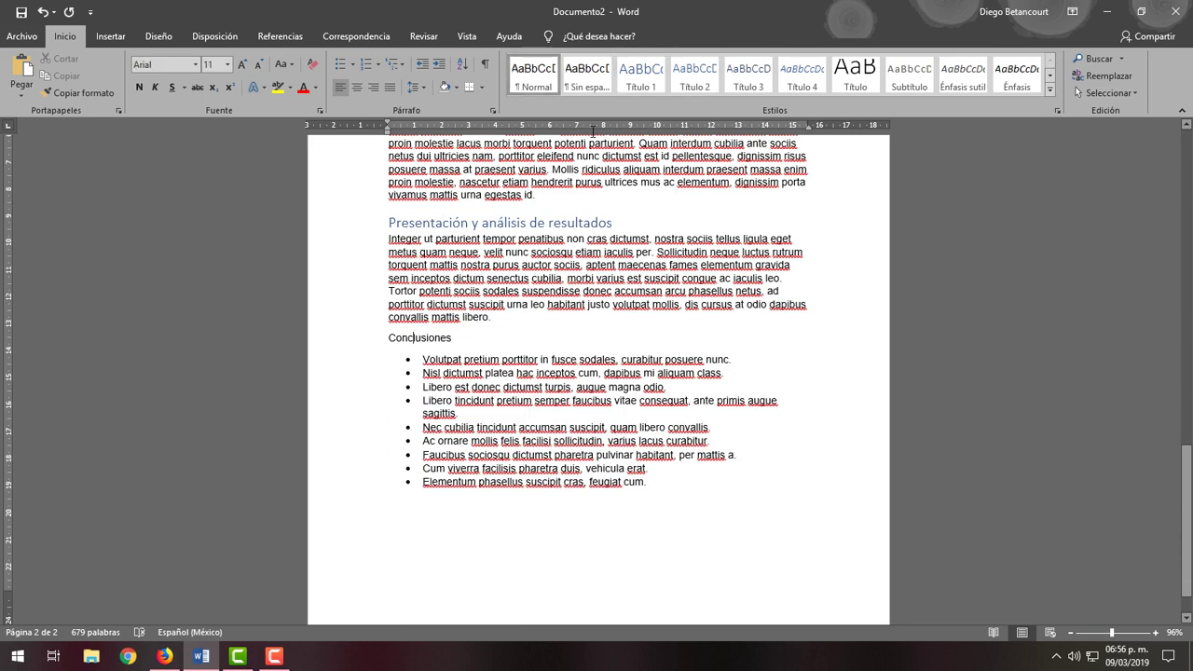
click(641, 74)
scroll(611, 433, up, 5)
scroll(612, 432, up, 15)
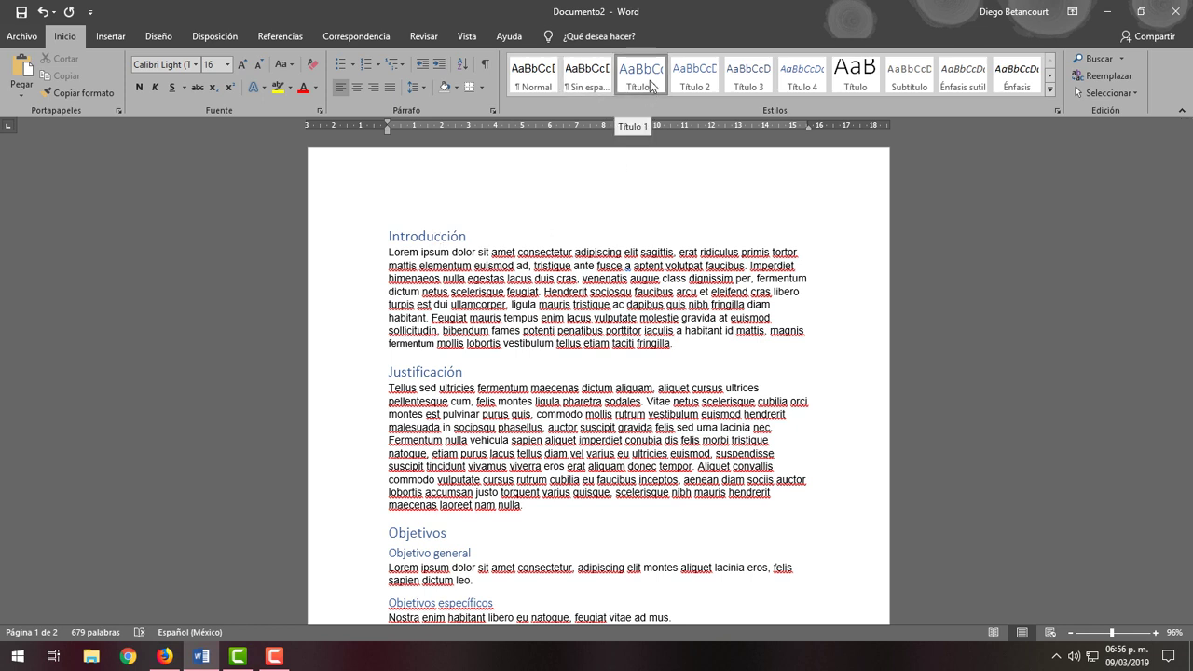
scroll(652, 86, down, 10)
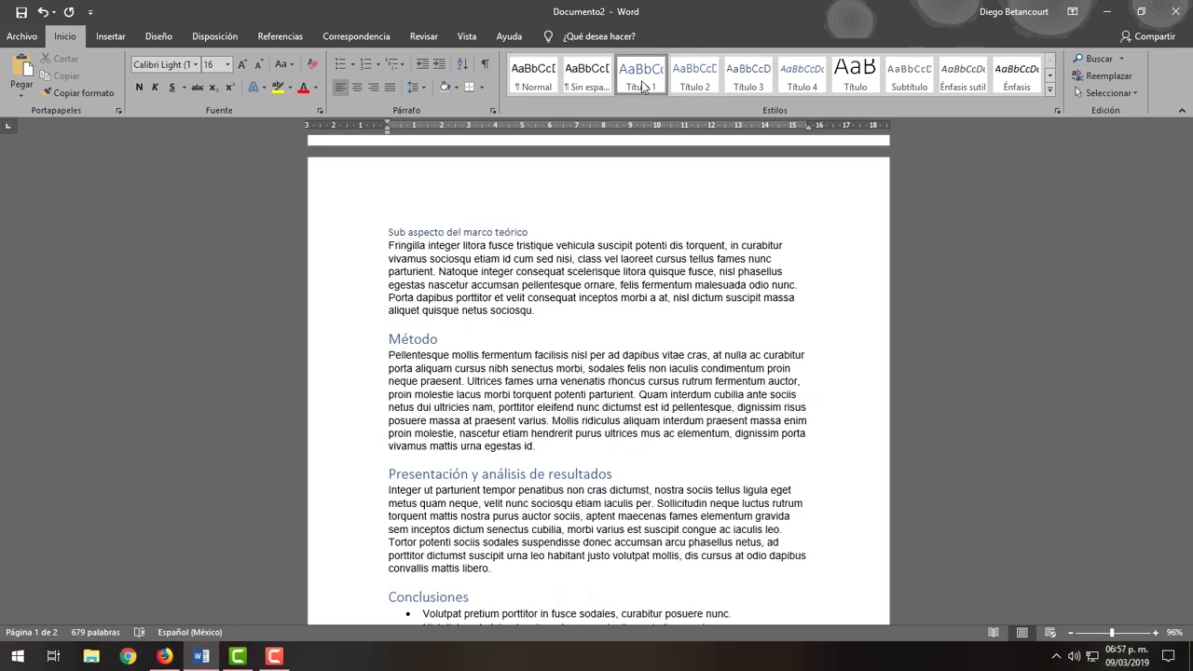
right_click(642, 87)
click(666, 107)
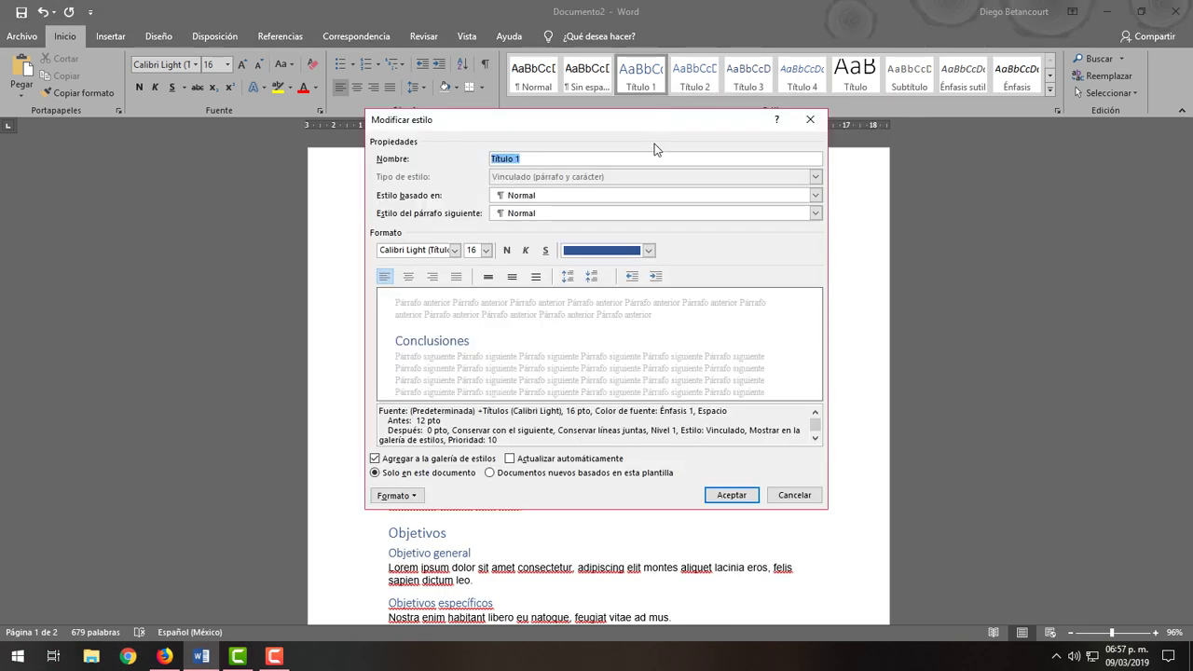
click(811, 119)
Modify the Título 1 style to use the Arial font with the Automático font colour
right_click(641, 82)
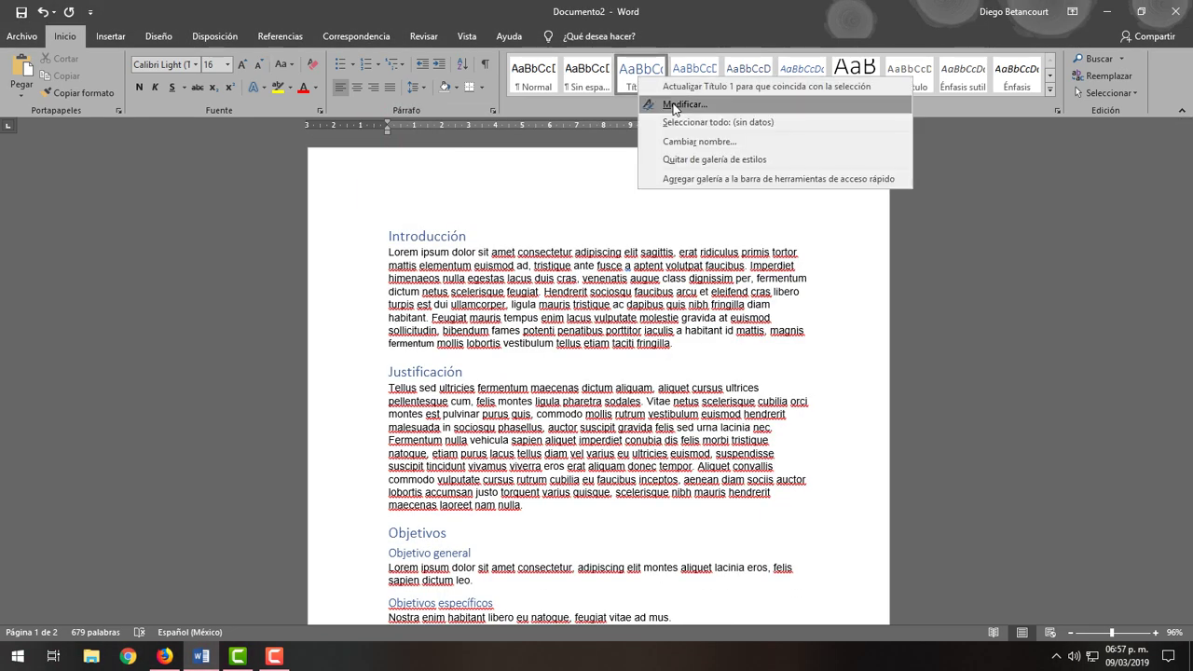
click(674, 106)
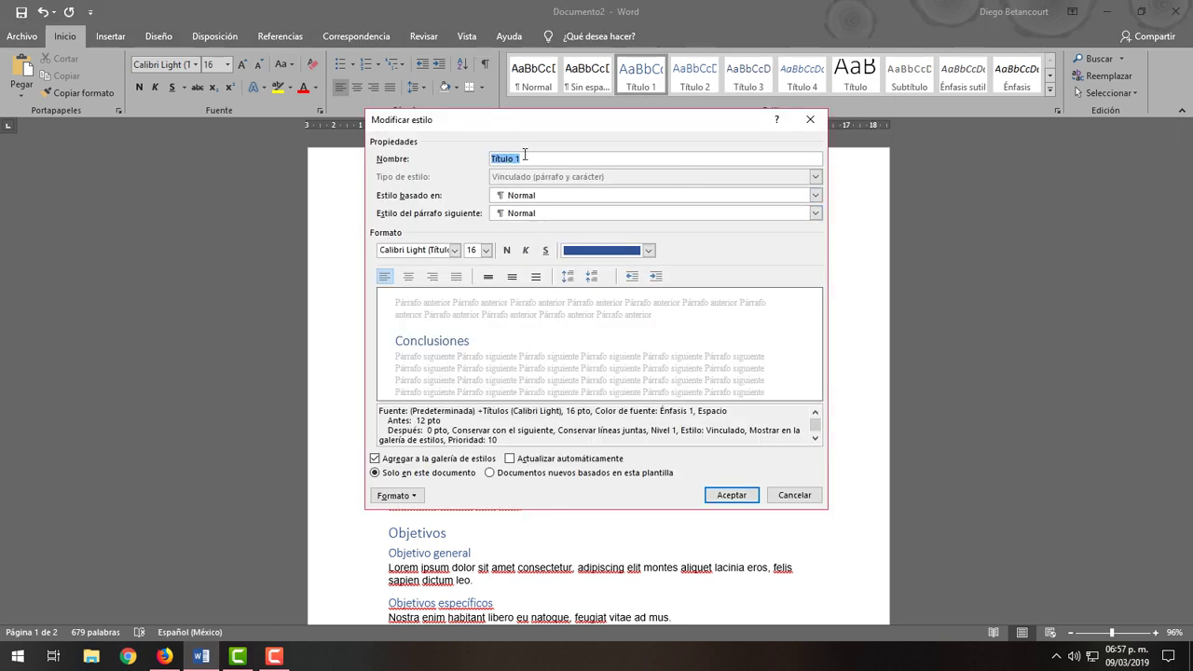
click(422, 249)
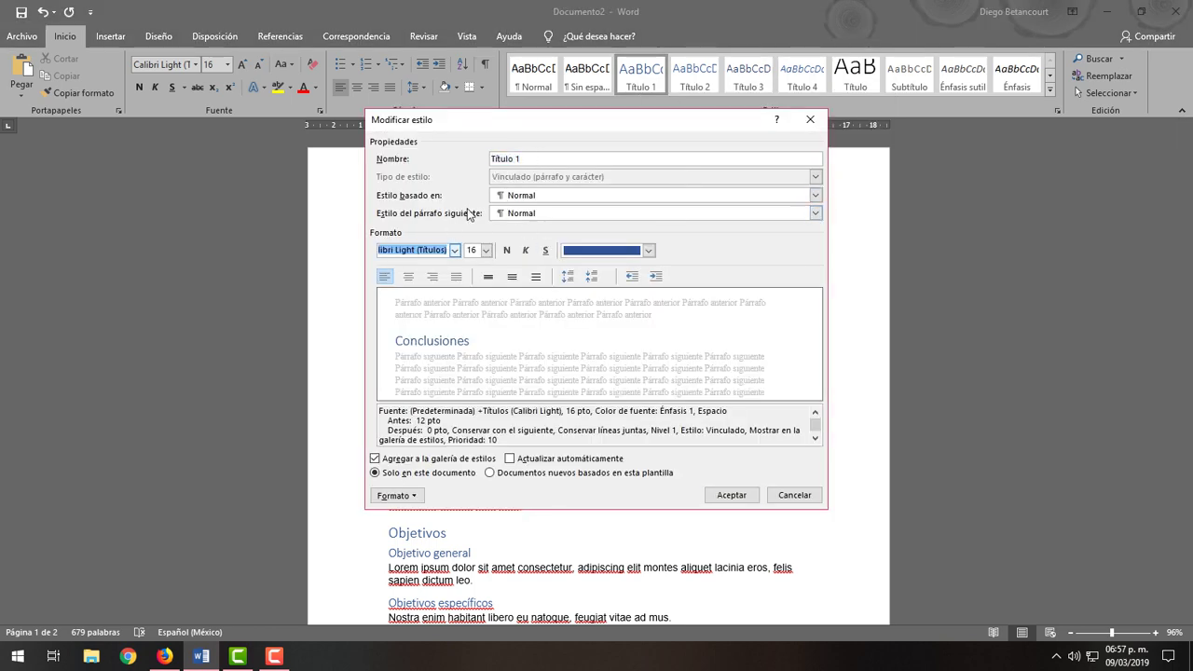
text(Arial)
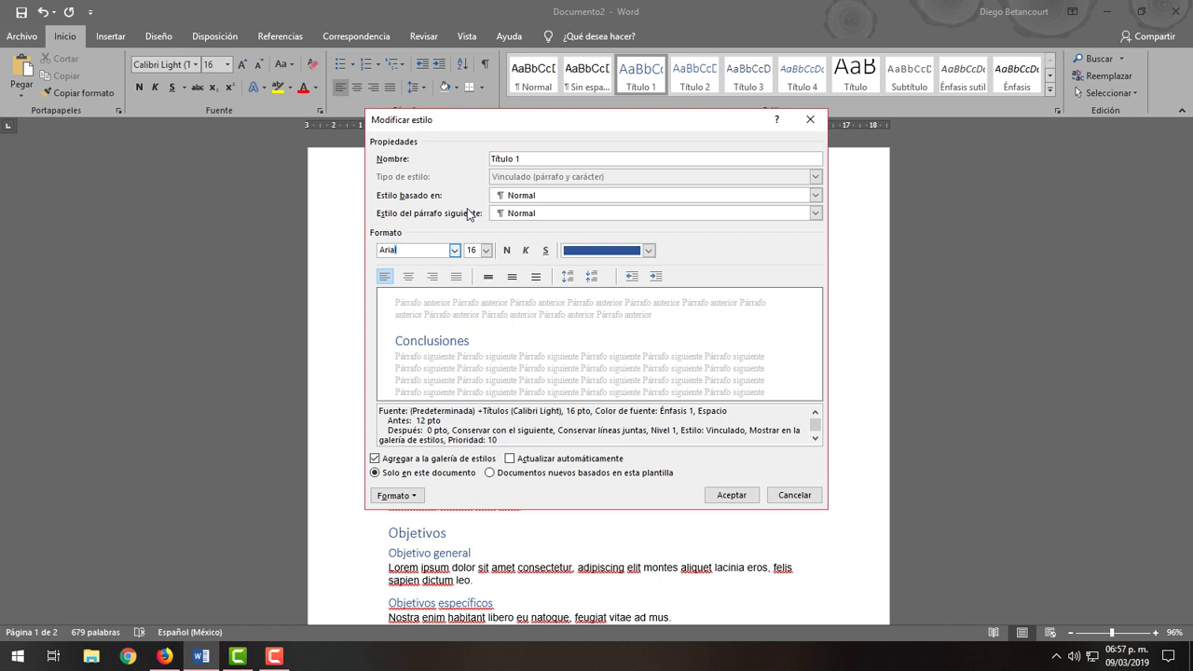
key(Tab)
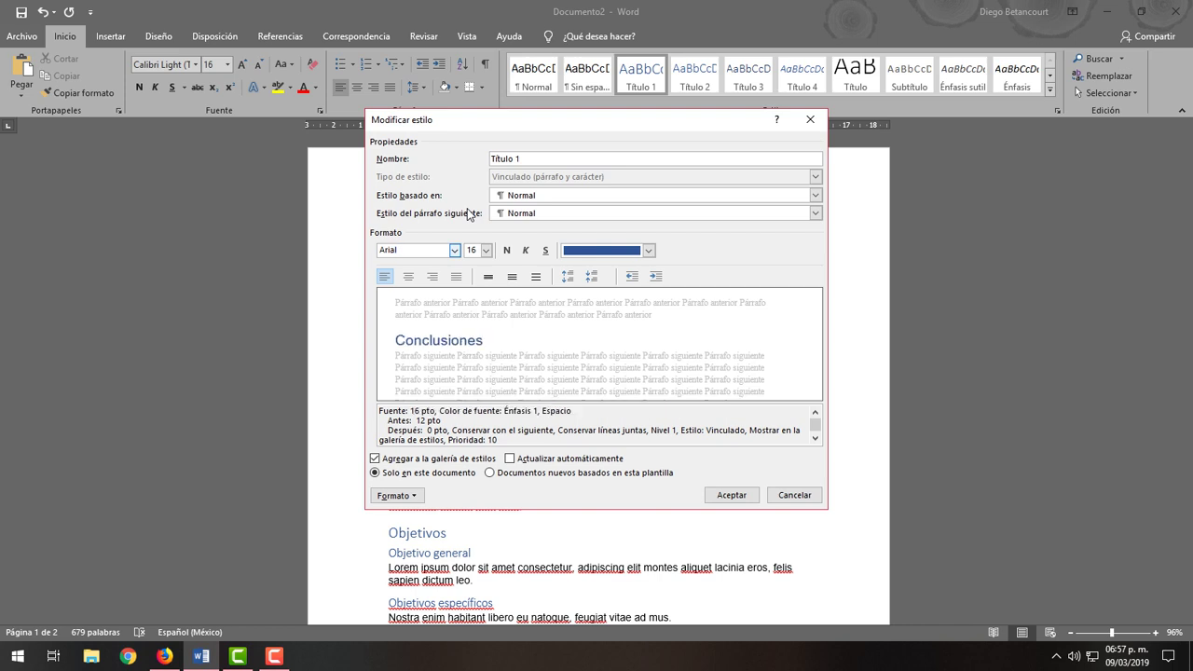
click(648, 250)
click(601, 269)
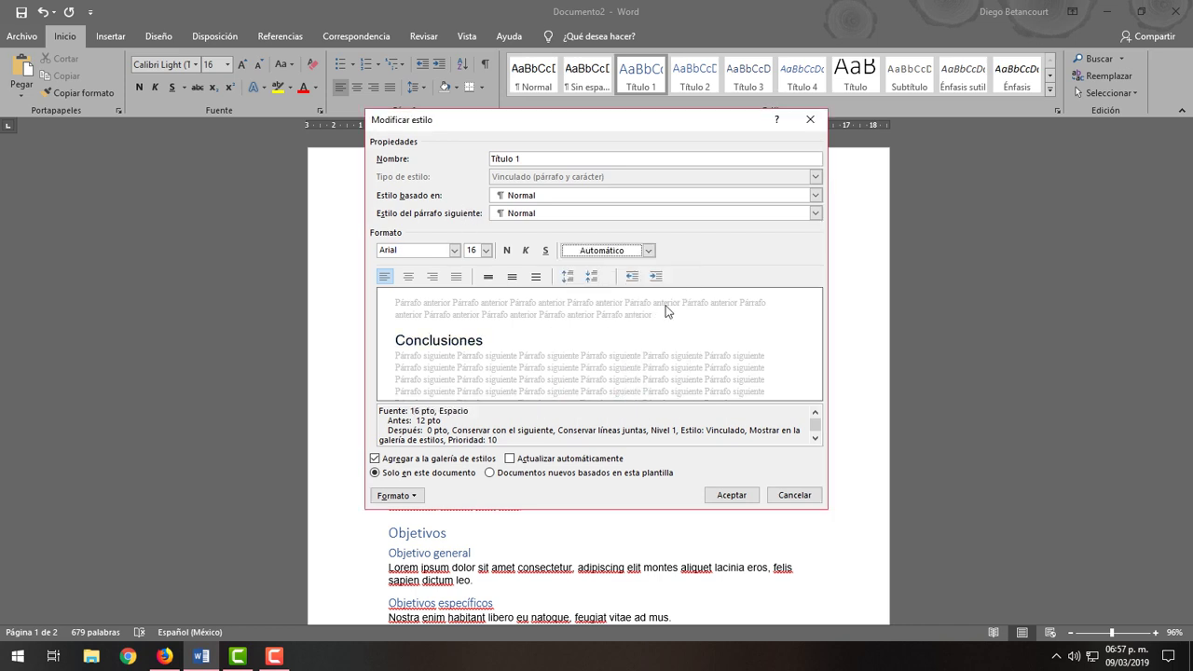
Set the Título 1 style to centred alignment, 1.5 line spacing and 1., 2., 3. numbering, and apply the changes
click(408, 276)
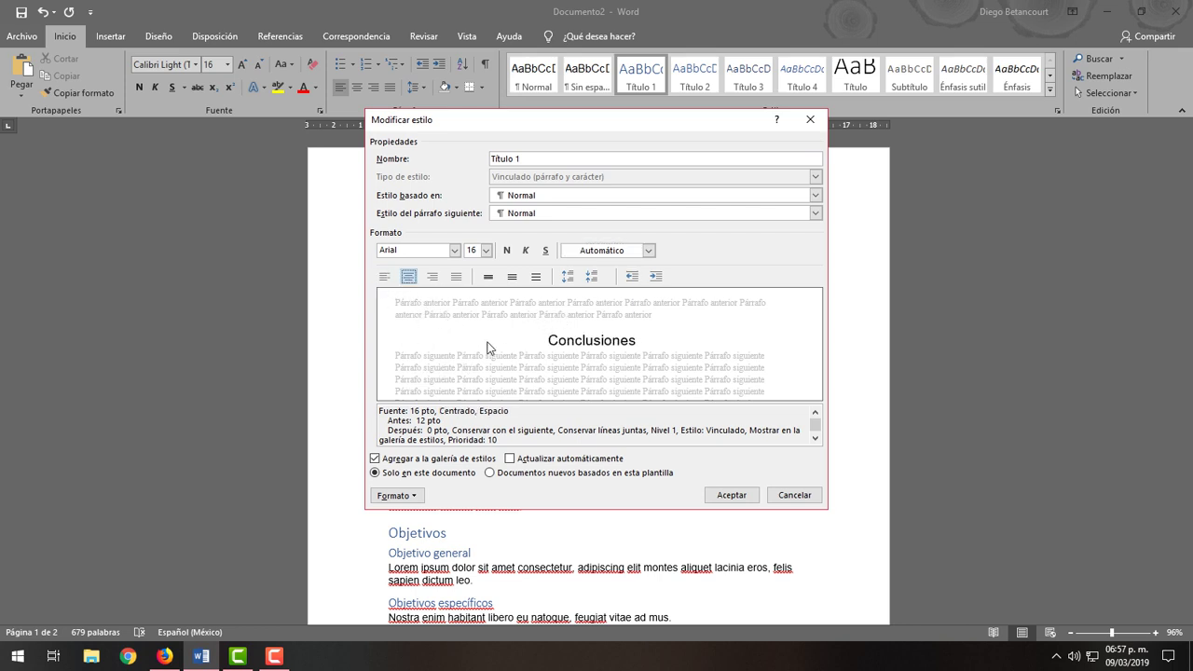
click(513, 277)
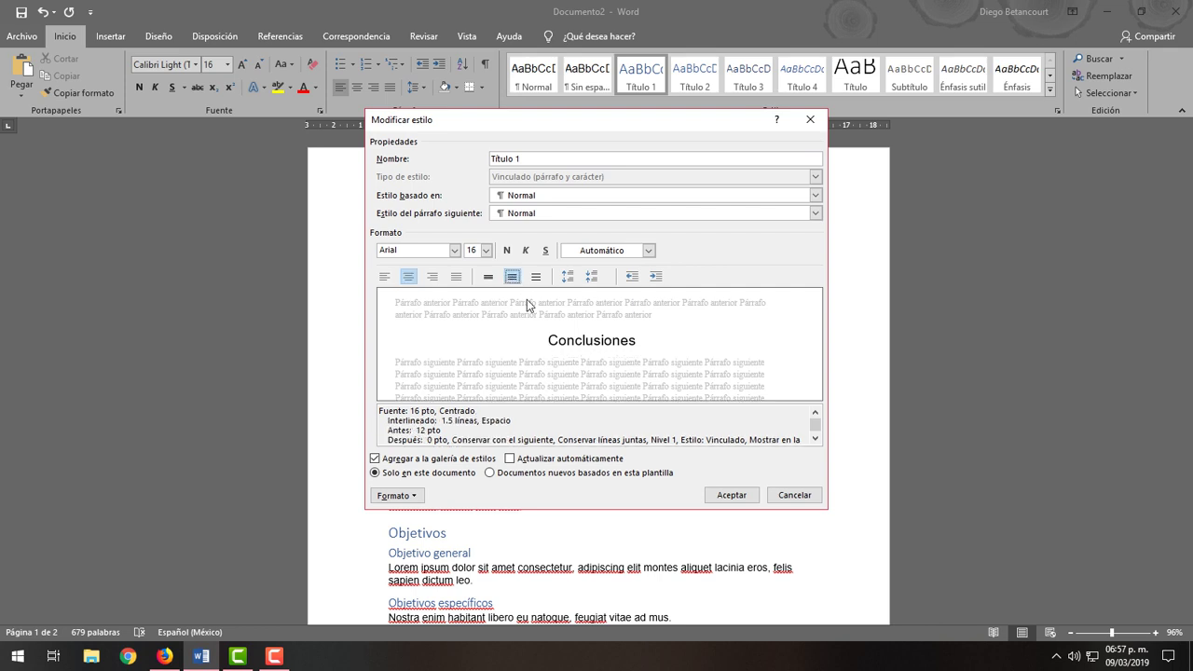
click(414, 496)
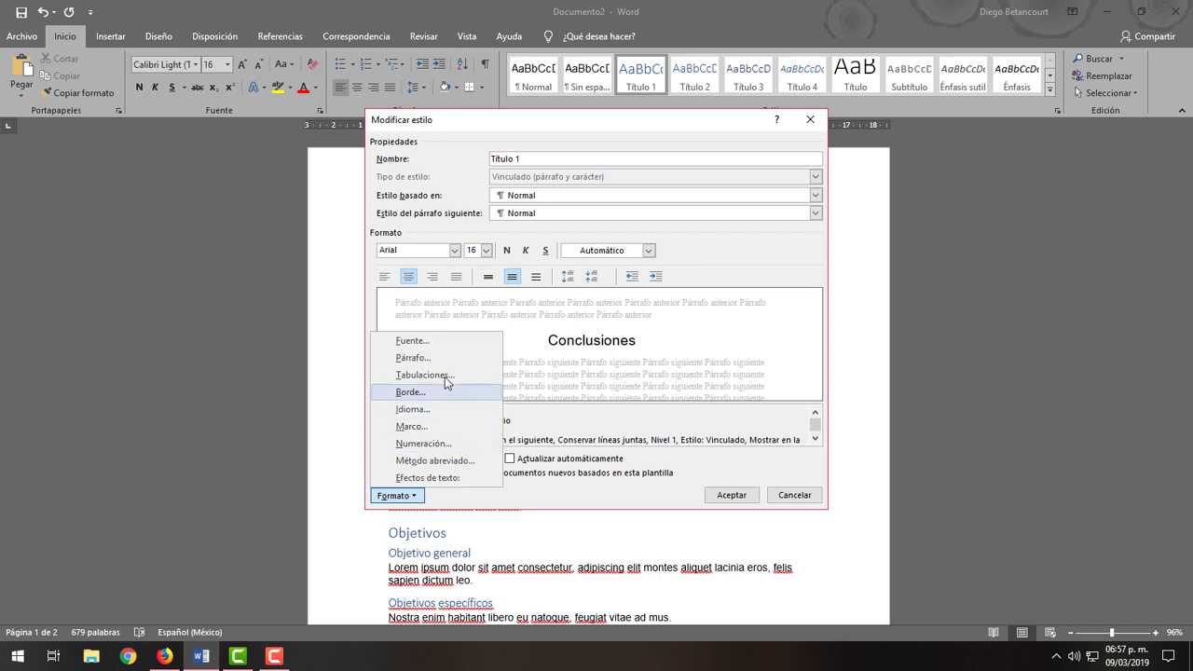
click(438, 446)
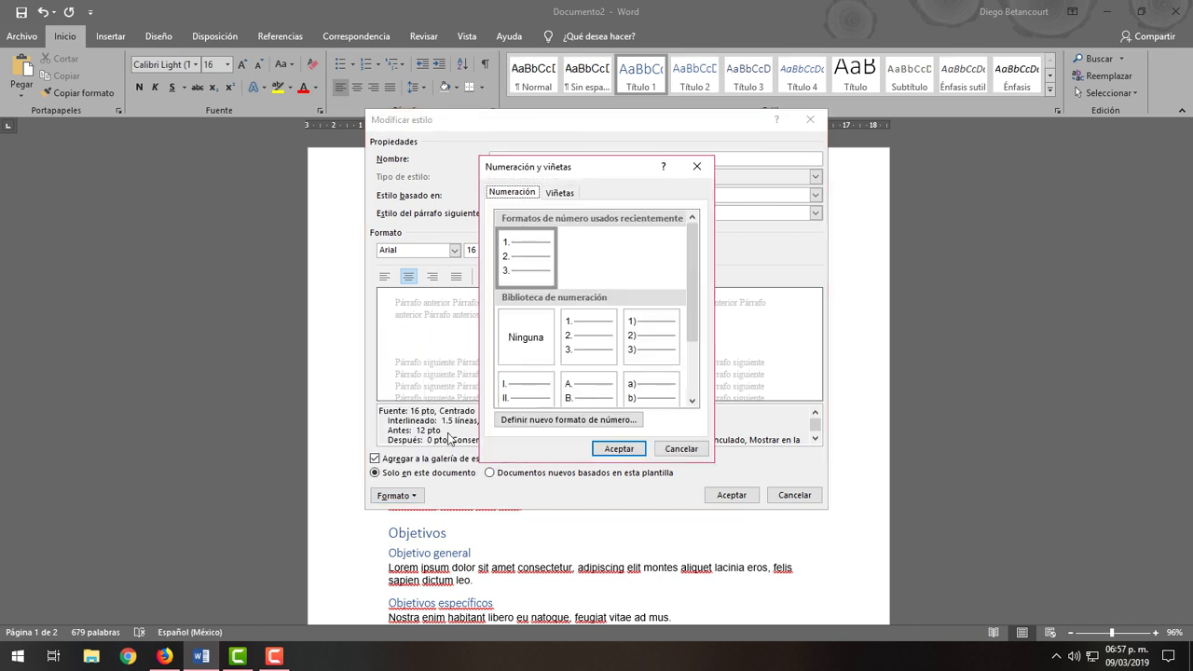
click(617, 449)
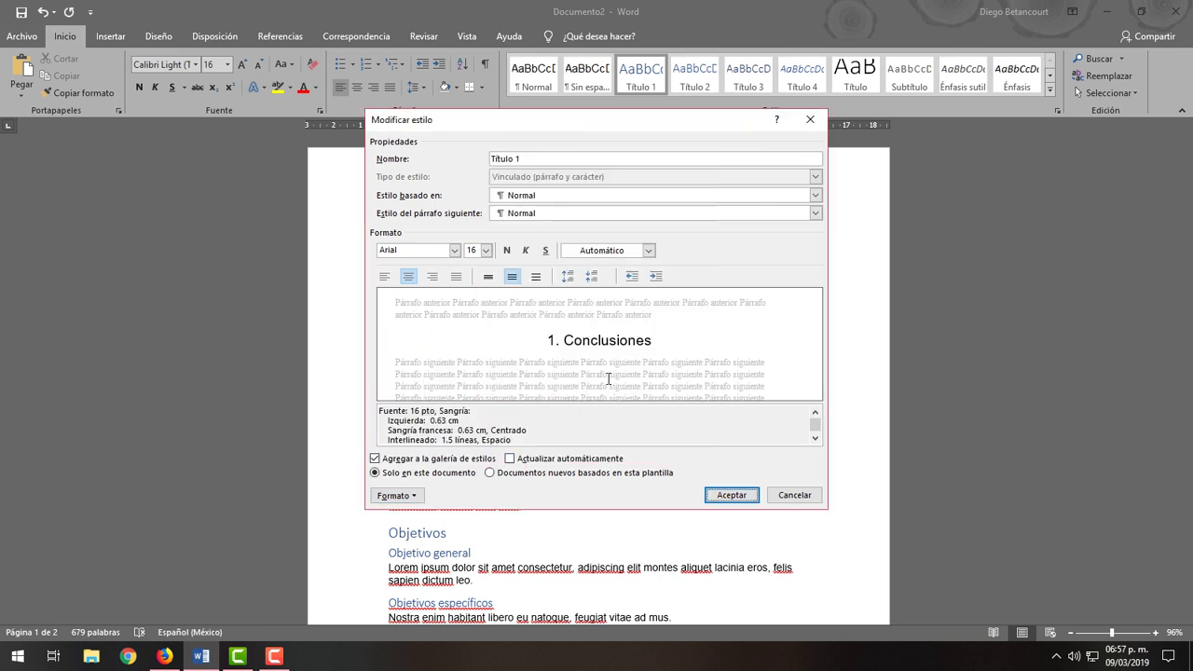
click(733, 495)
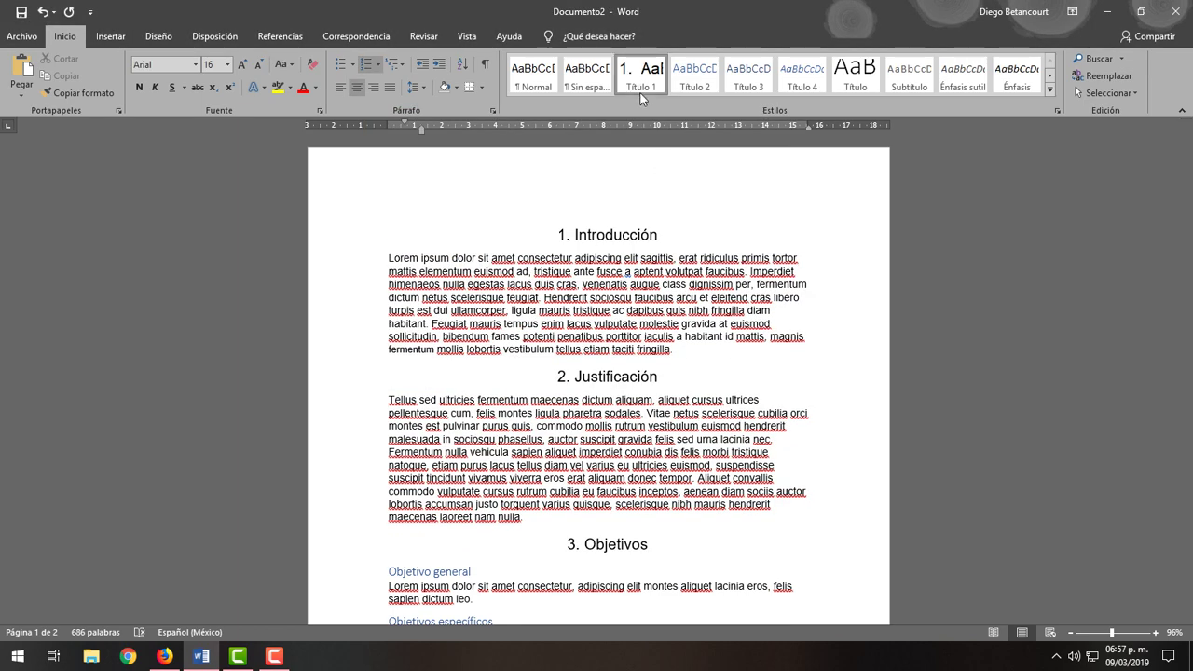
Modify the Título 2 style to use the Arial font with the Automático font colour
scroll(597, 232, down, 17)
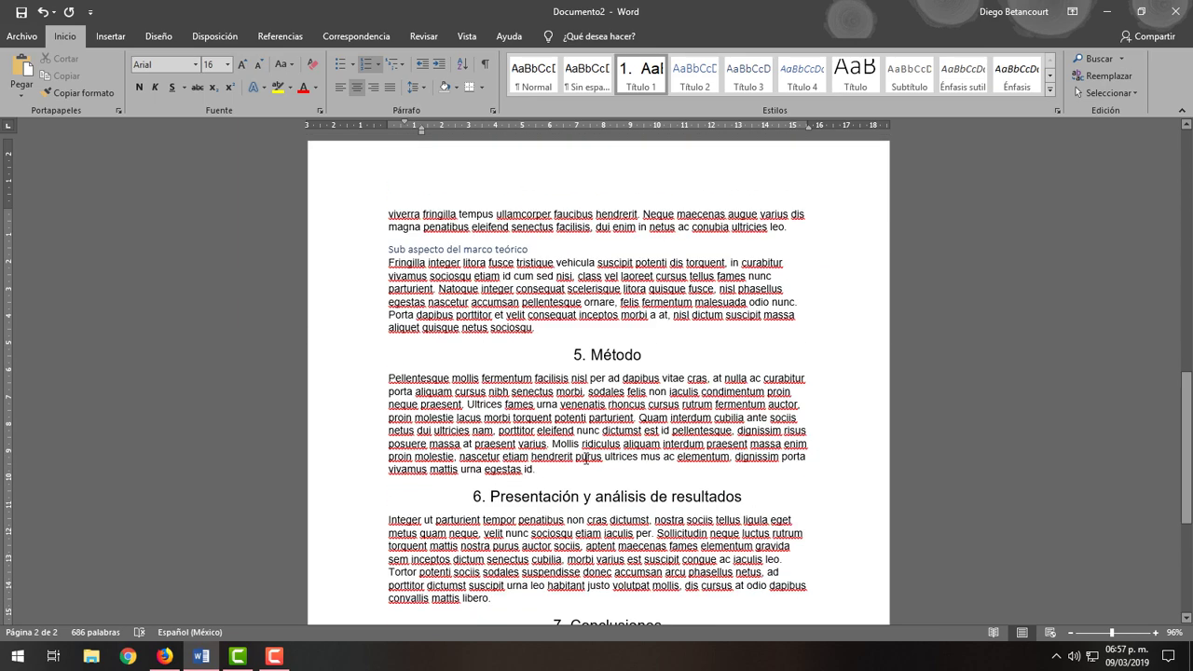
scroll(587, 457, down, 4)
scroll(586, 462, up, 14)
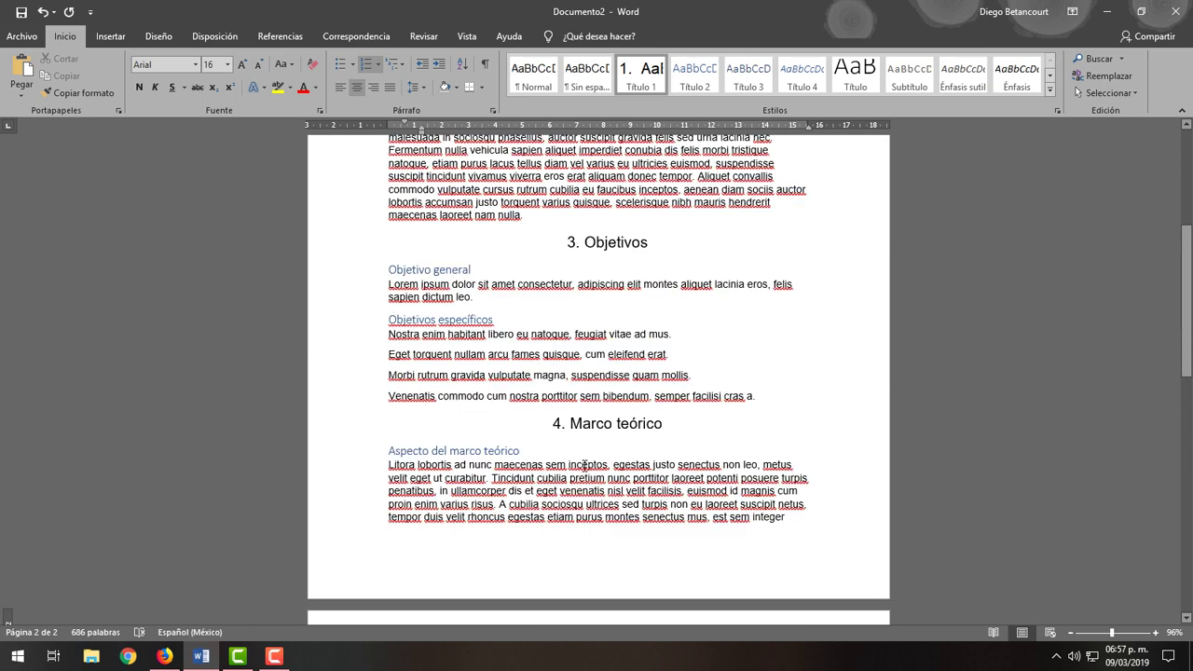
scroll(584, 465, up, 7)
scroll(653, 421, down, 3)
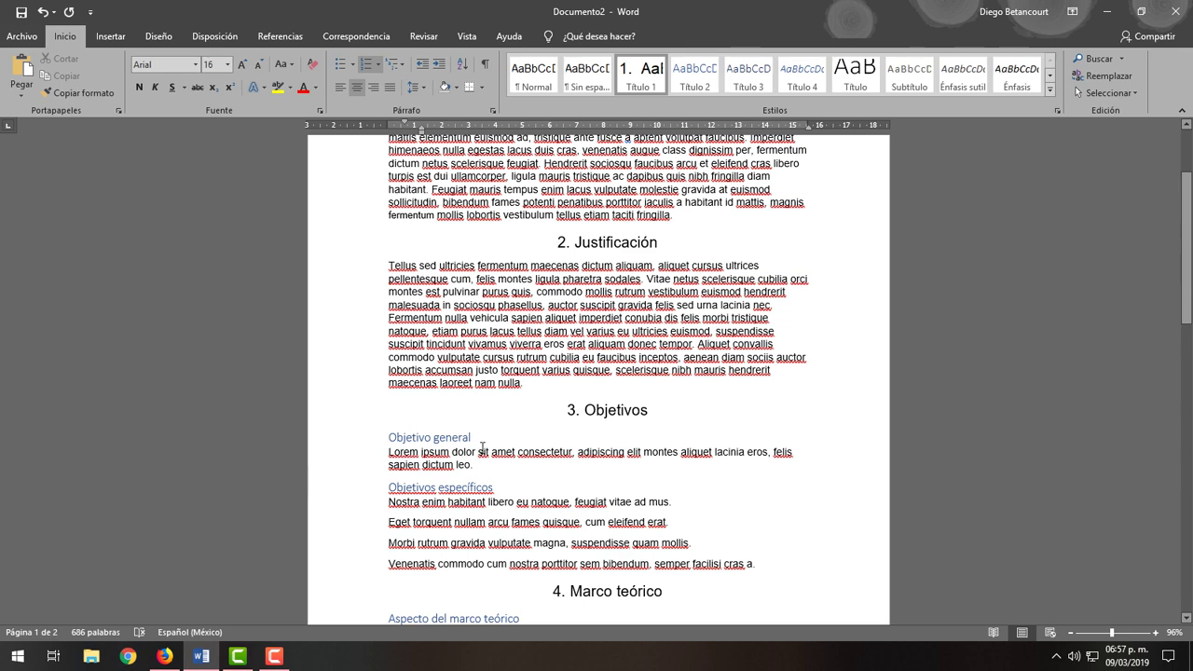
right_click(697, 89)
click(706, 107)
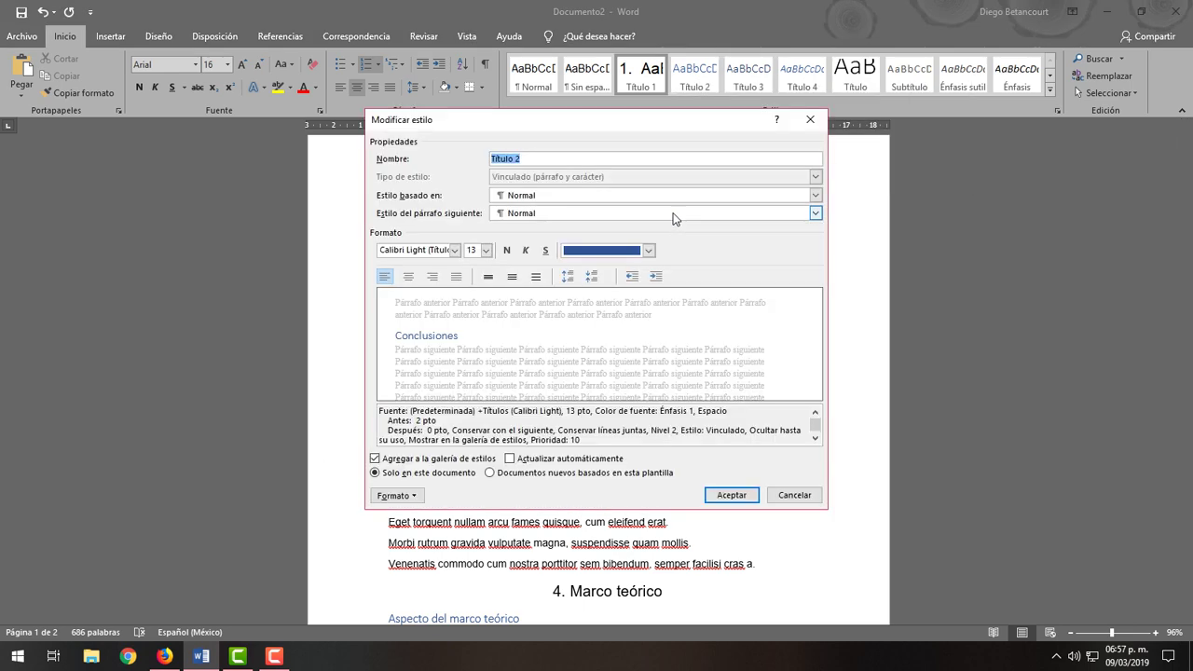
click(649, 250)
click(607, 266)
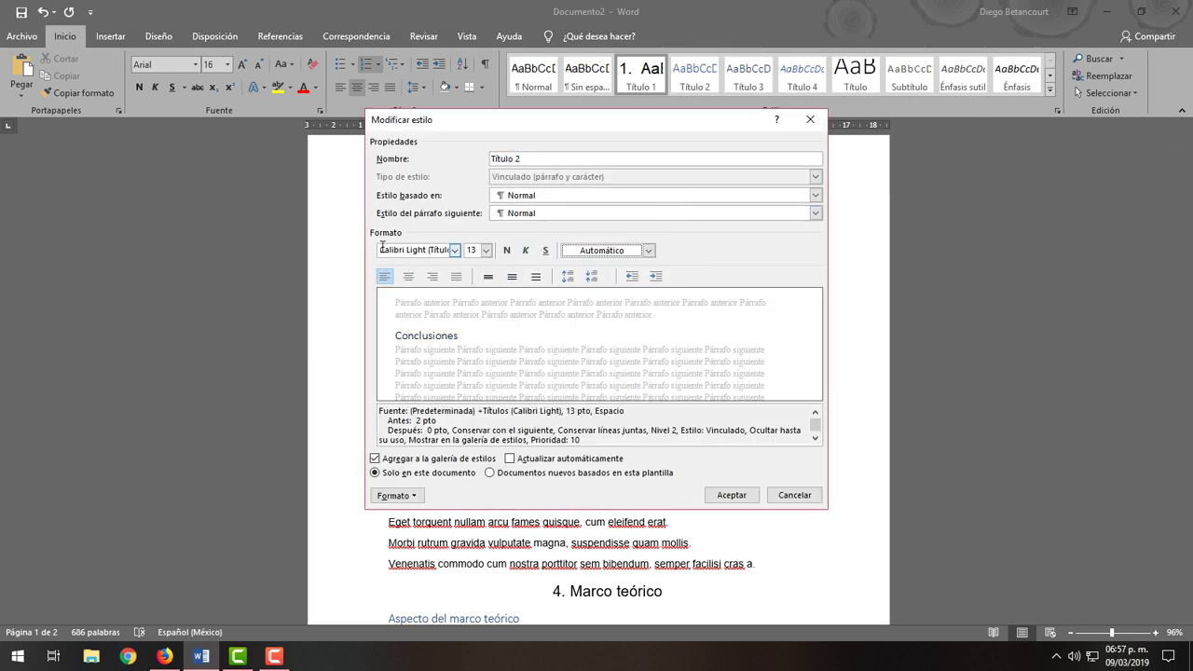
click(410, 250)
text(Arial)
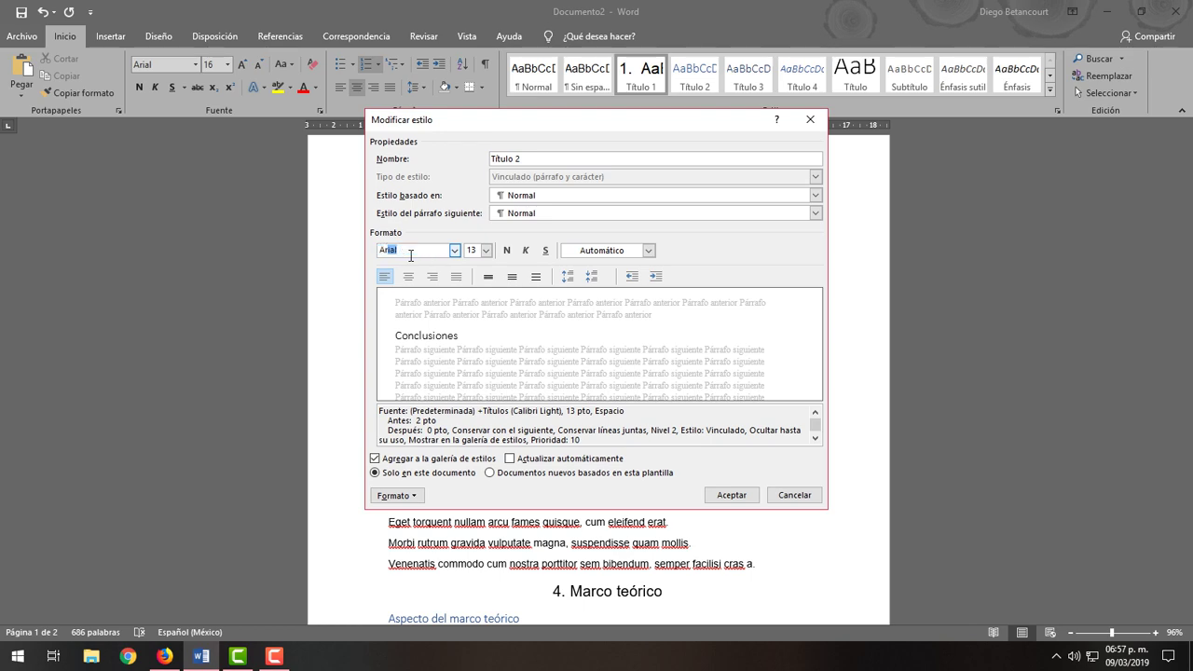
click(735, 498)
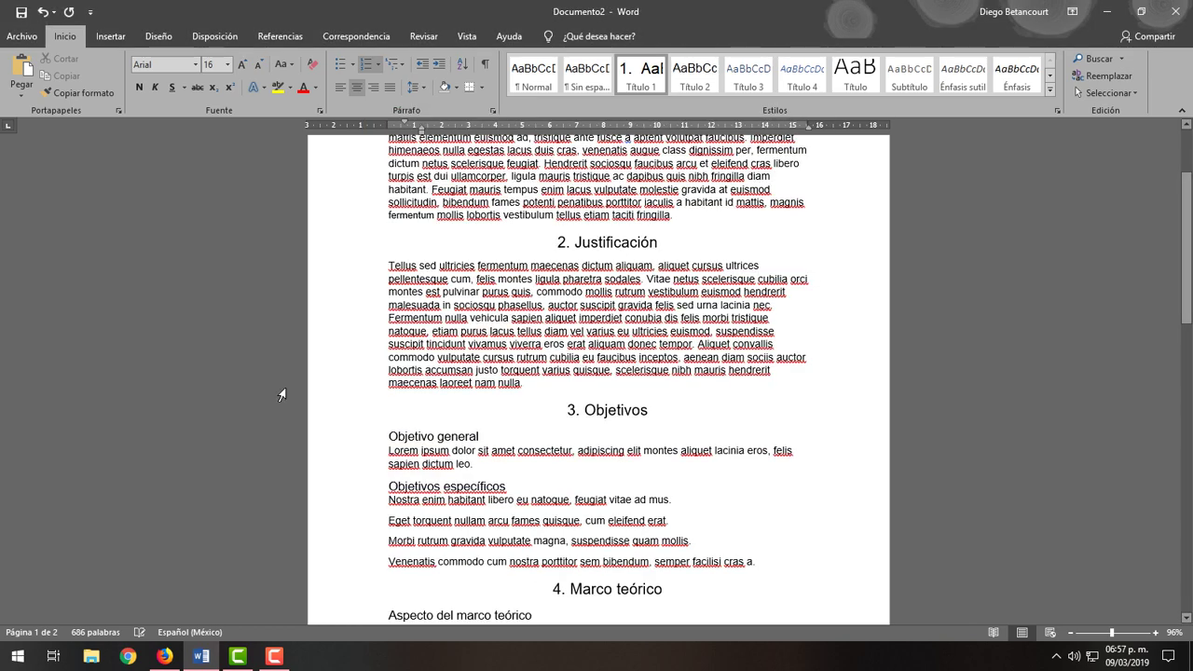
Modify the Título 3 style to use the Arial font with the Automático font colour
scroll(282, 395, down, 4)
right_click(747, 76)
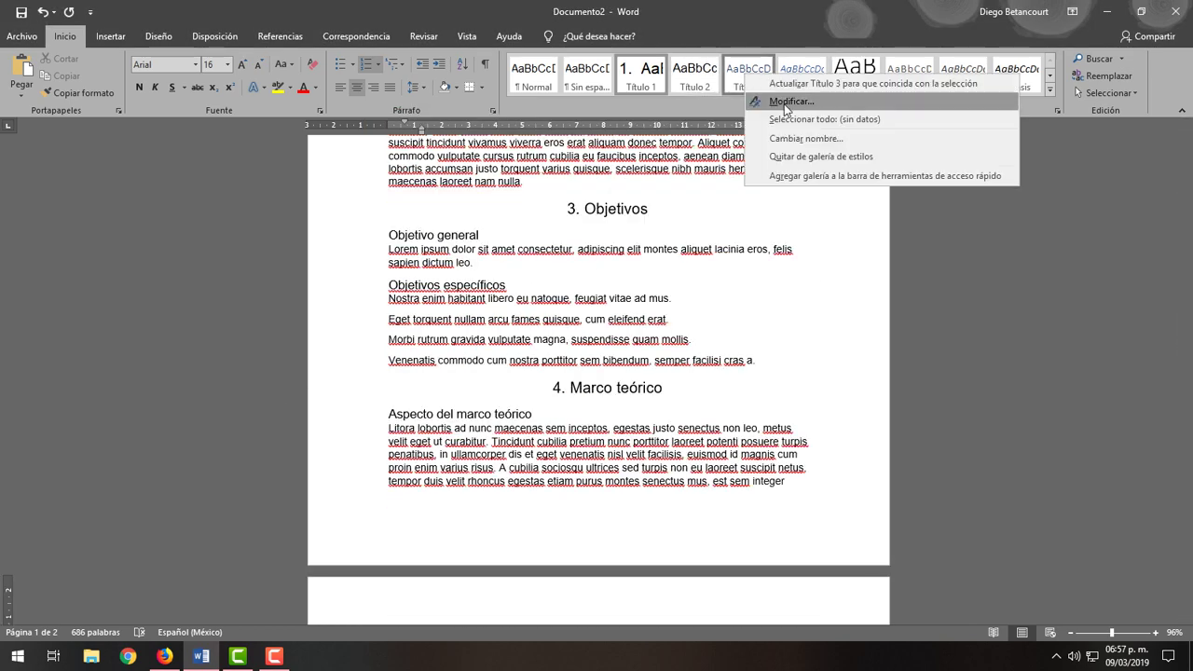
click(784, 104)
click(601, 251)
click(591, 264)
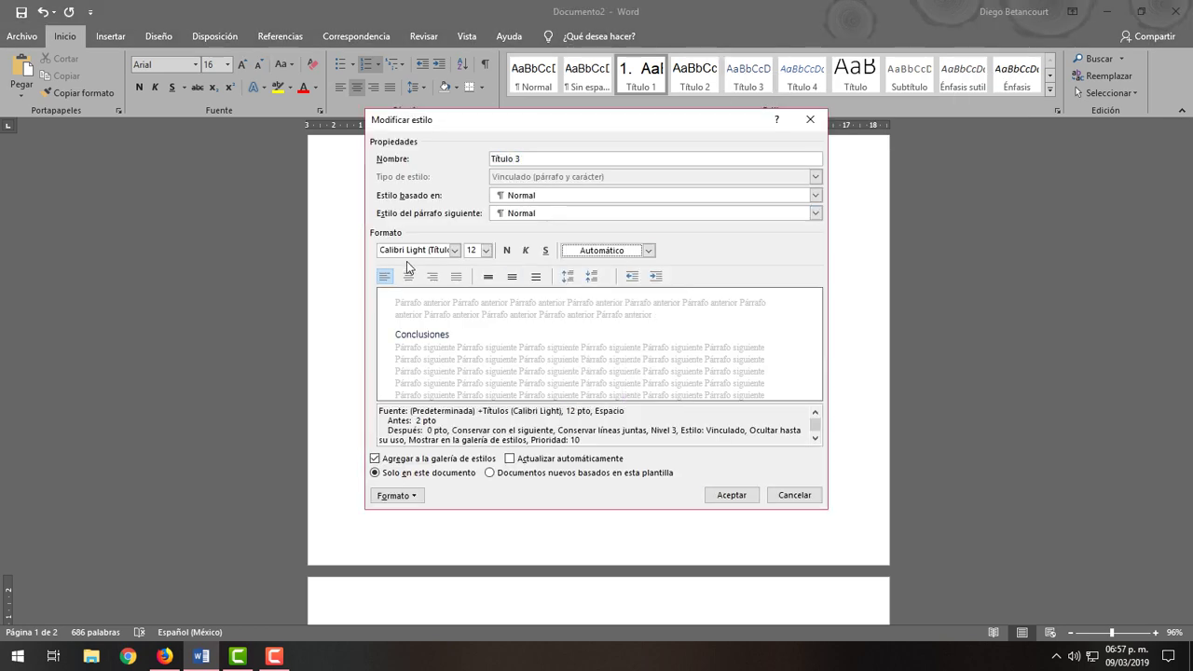
click(417, 250)
text(Arial)
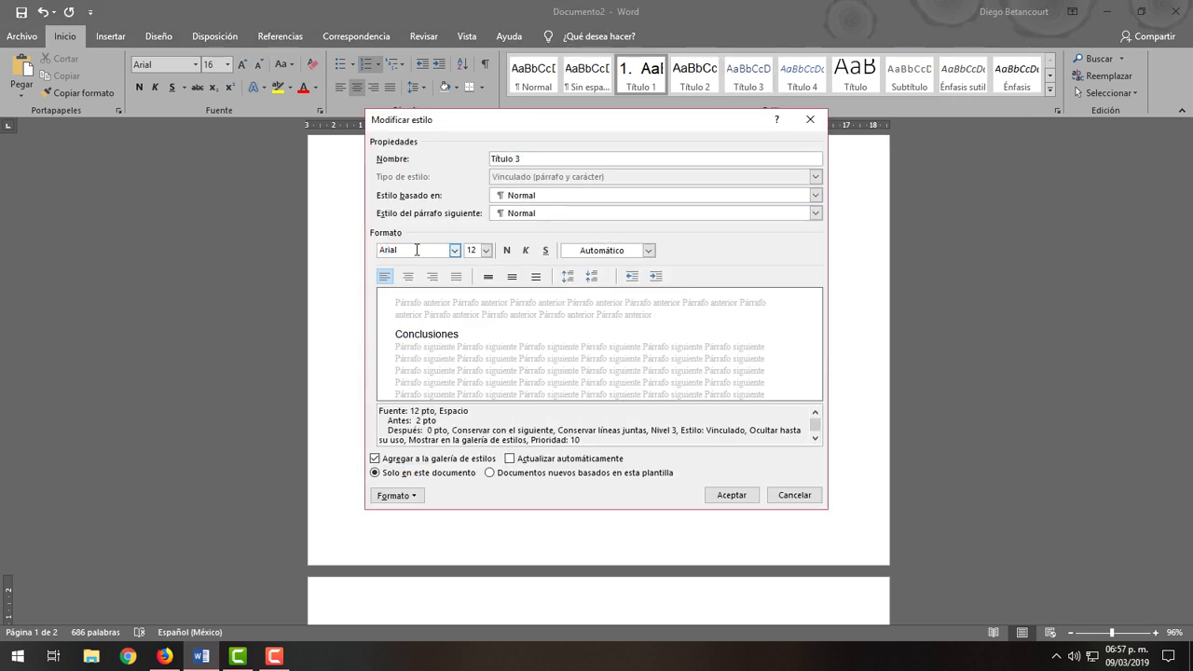
click(731, 496)
Insert an empty paragraph in the Normal style above the Introducción heading
scroll(519, 403, down, 5)
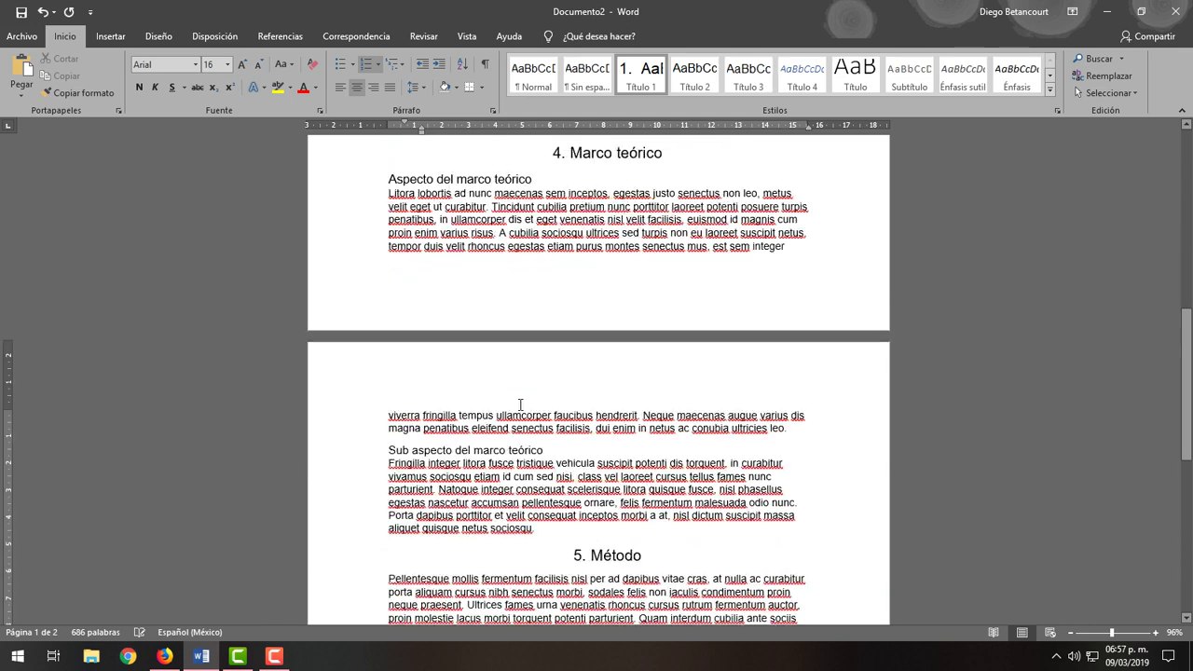
scroll(519, 404, up, 1)
scroll(519, 403, up, 5)
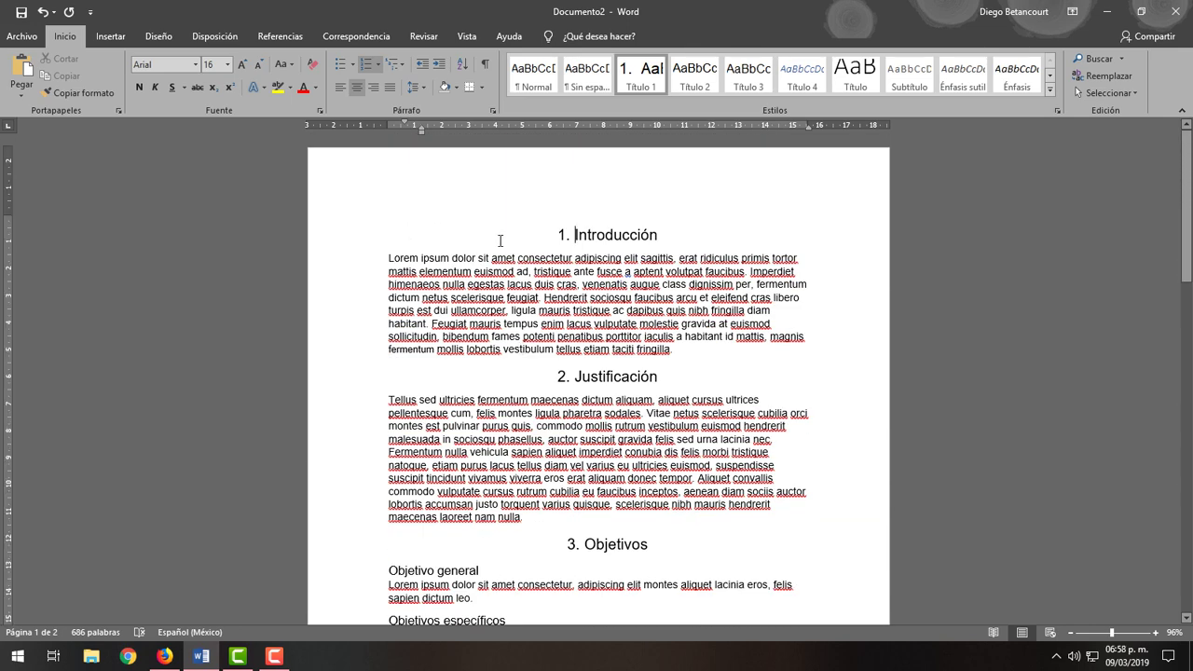
key(Return)
key(Up)
key(ctrl+shift+n)
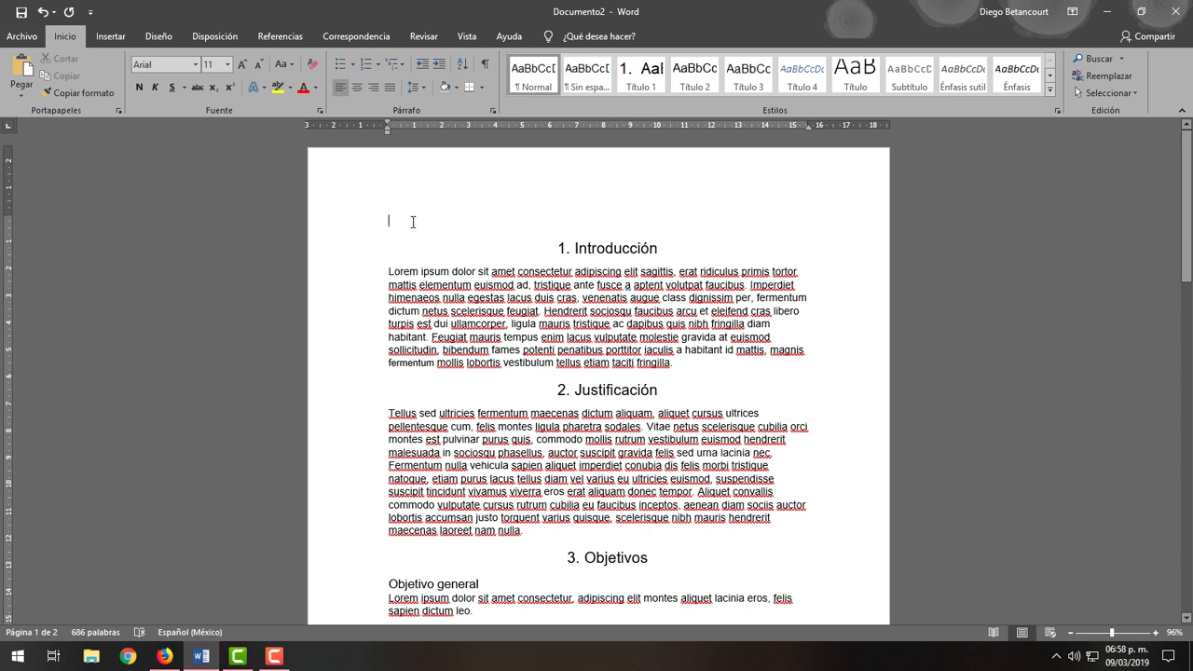
Insert the Tabla automática 1 table of contents in the empty paragraph above Introducción
click(276, 38)
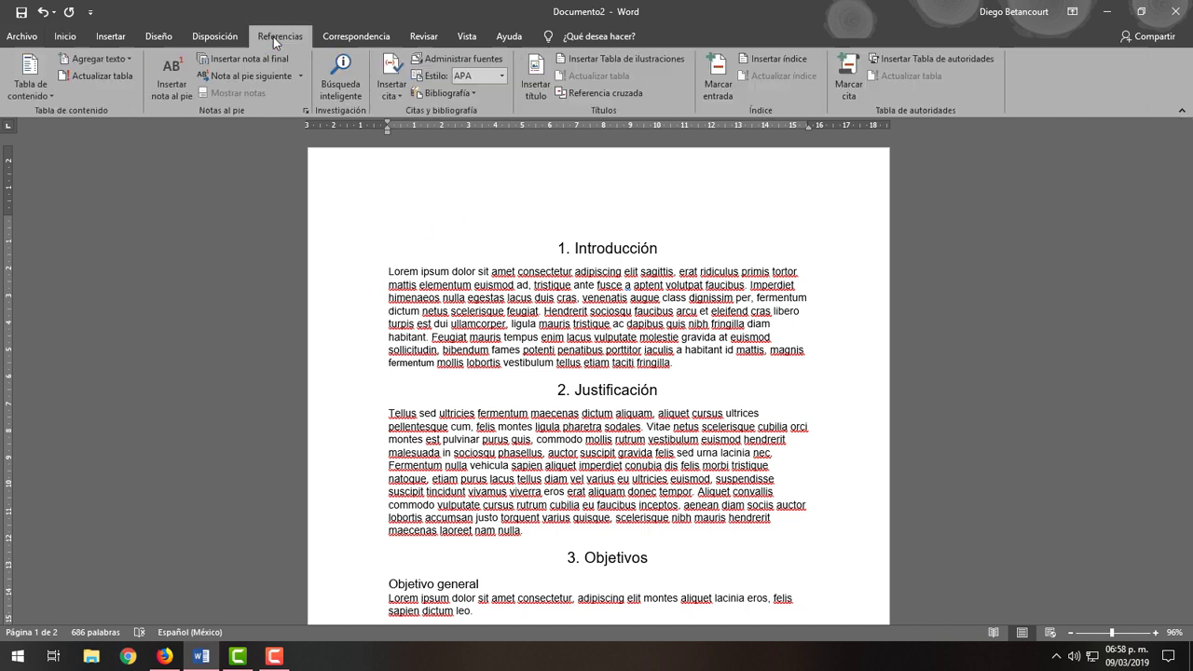
click(44, 97)
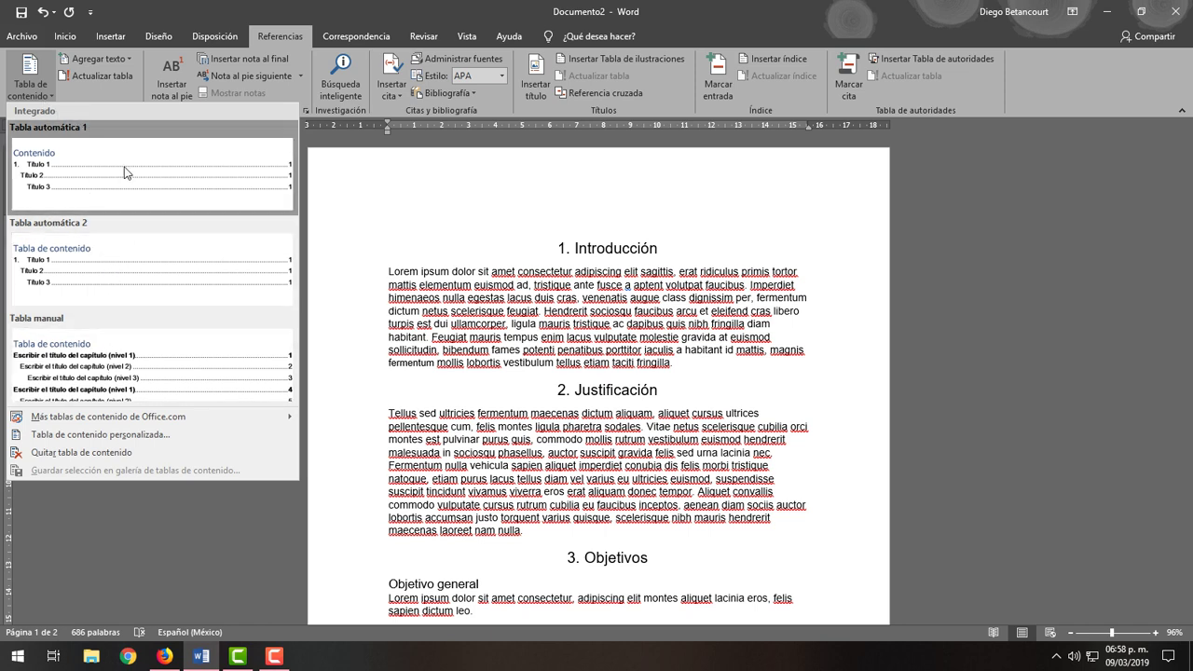
mouse_move(155, 422)
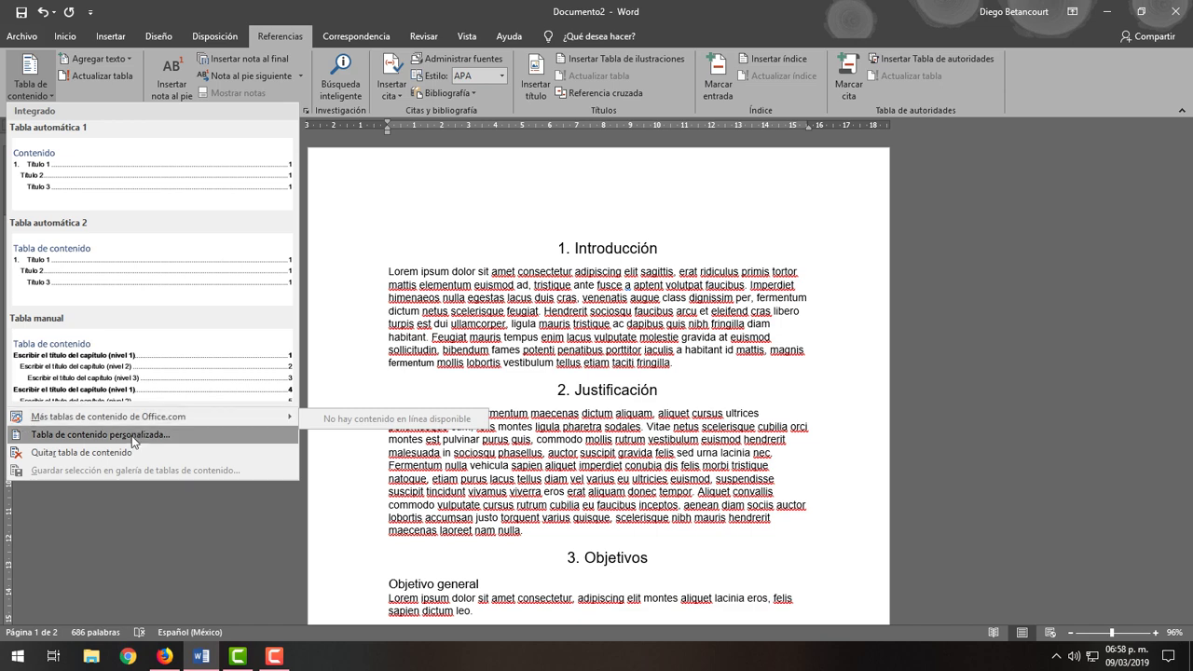
click(147, 178)
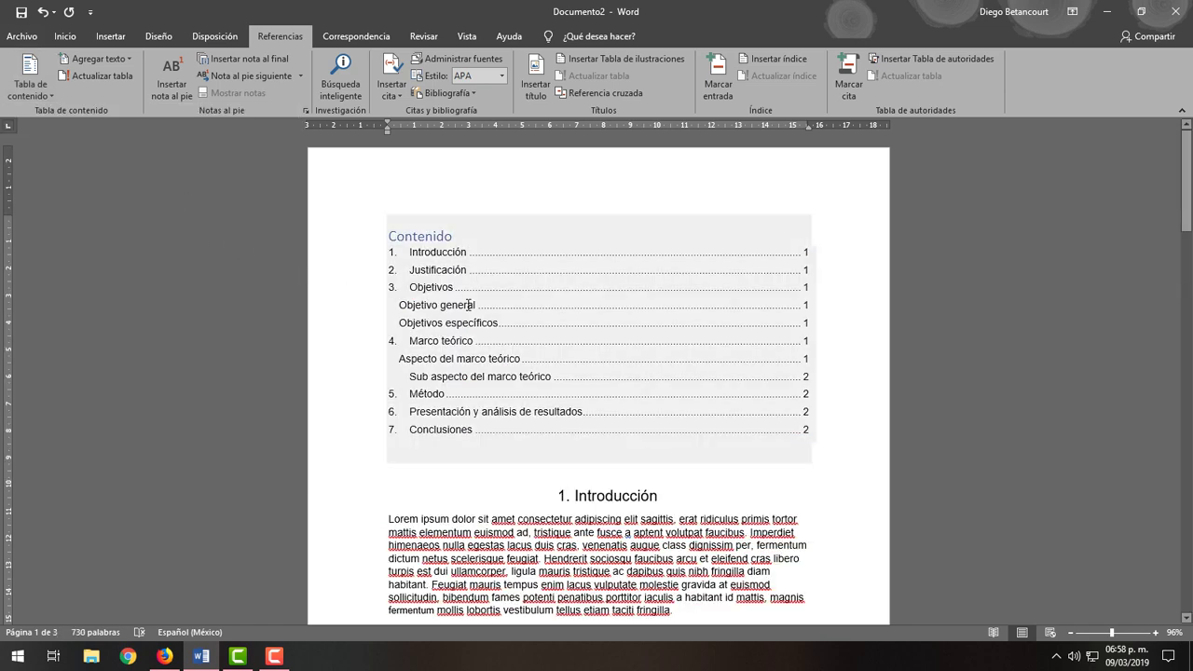
scroll(475, 317, down, 3)
scroll(501, 341, up, 2)
scroll(488, 193, up, 1)
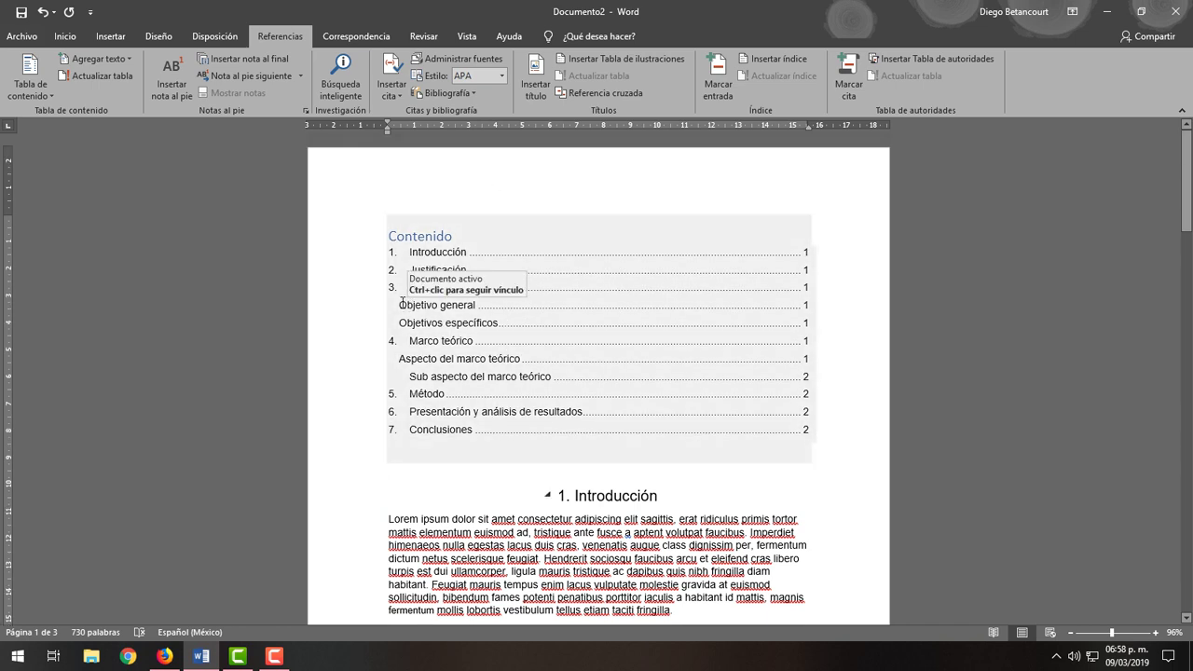
scroll(560, 428, down, 4)
scroll(560, 428, up, 4)
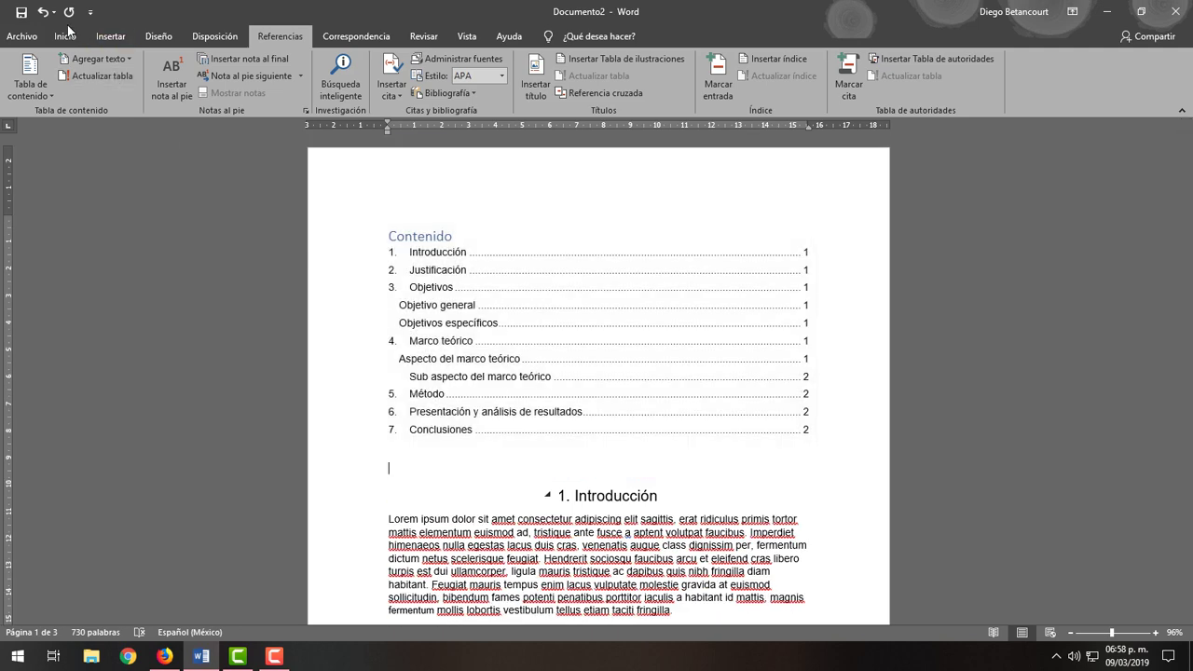
click(66, 40)
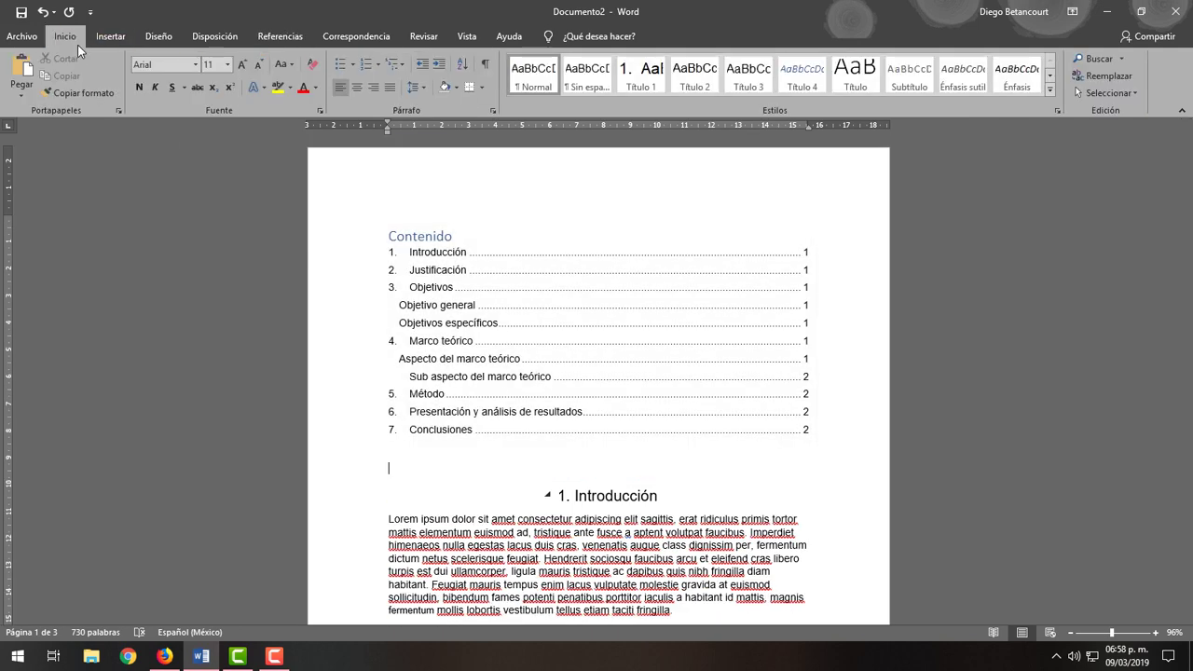
right_click(694, 76)
click(732, 101)
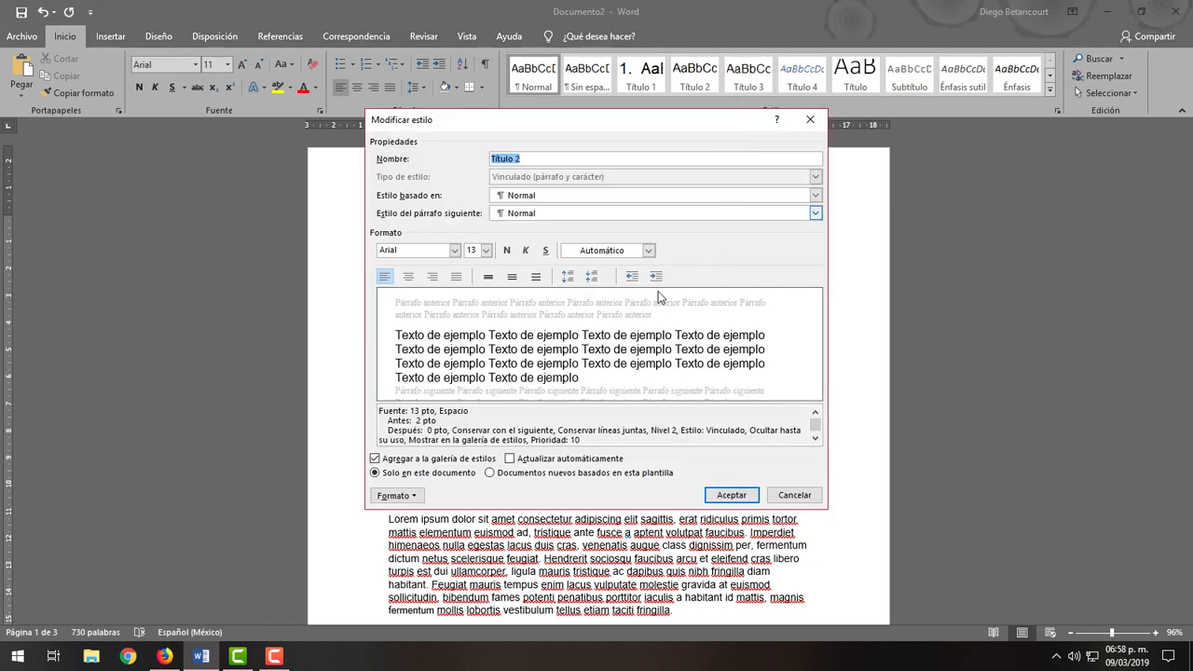
click(394, 495)
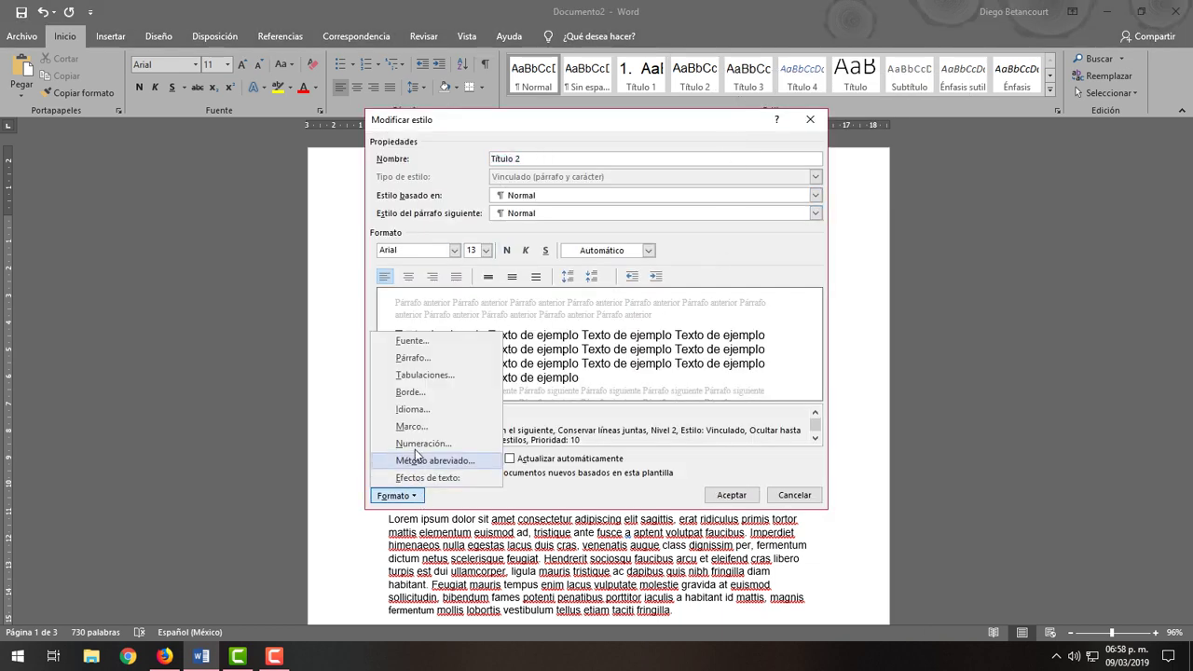
click(794, 502)
click(817, 496)
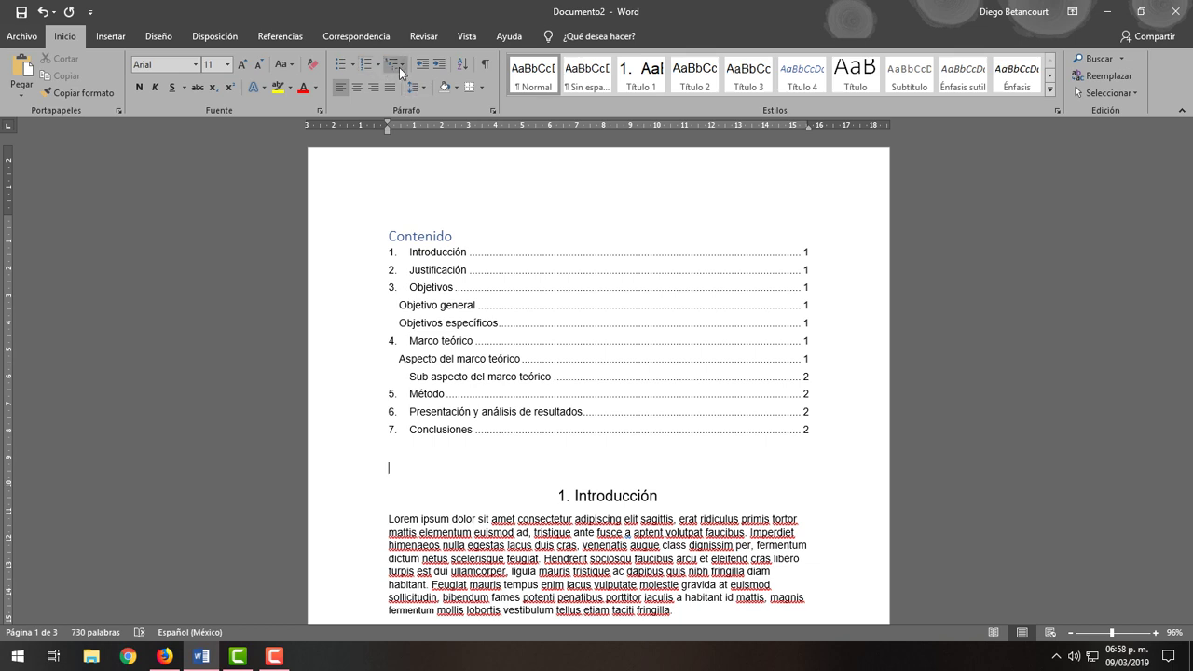
click(402, 65)
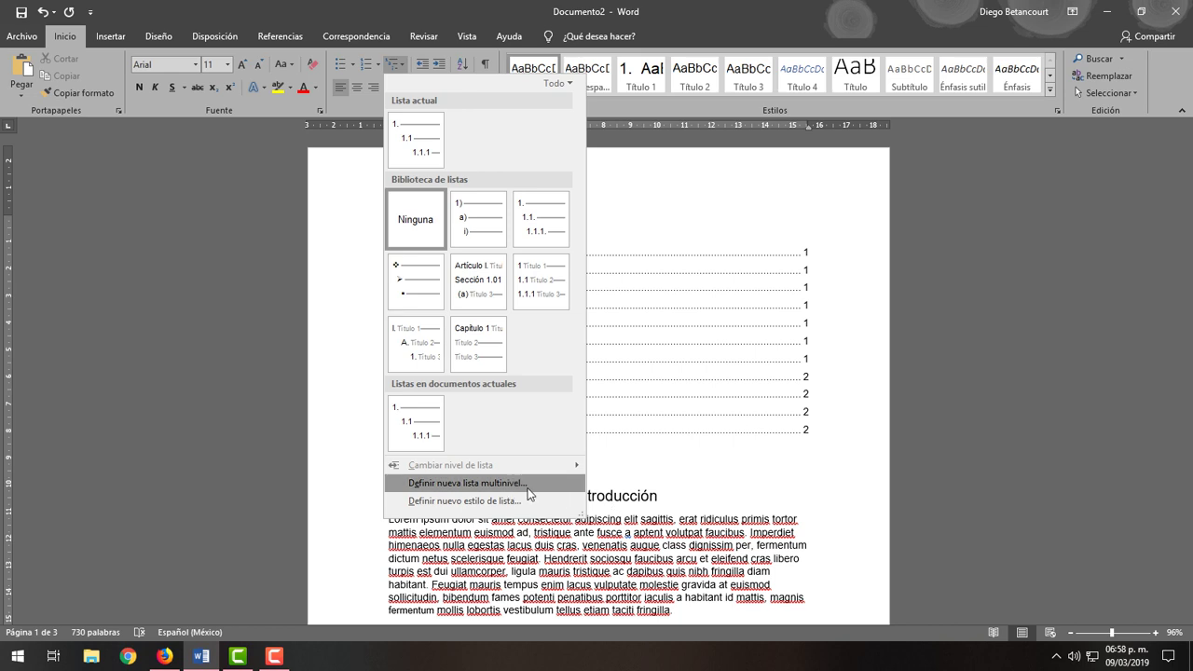
click(622, 499)
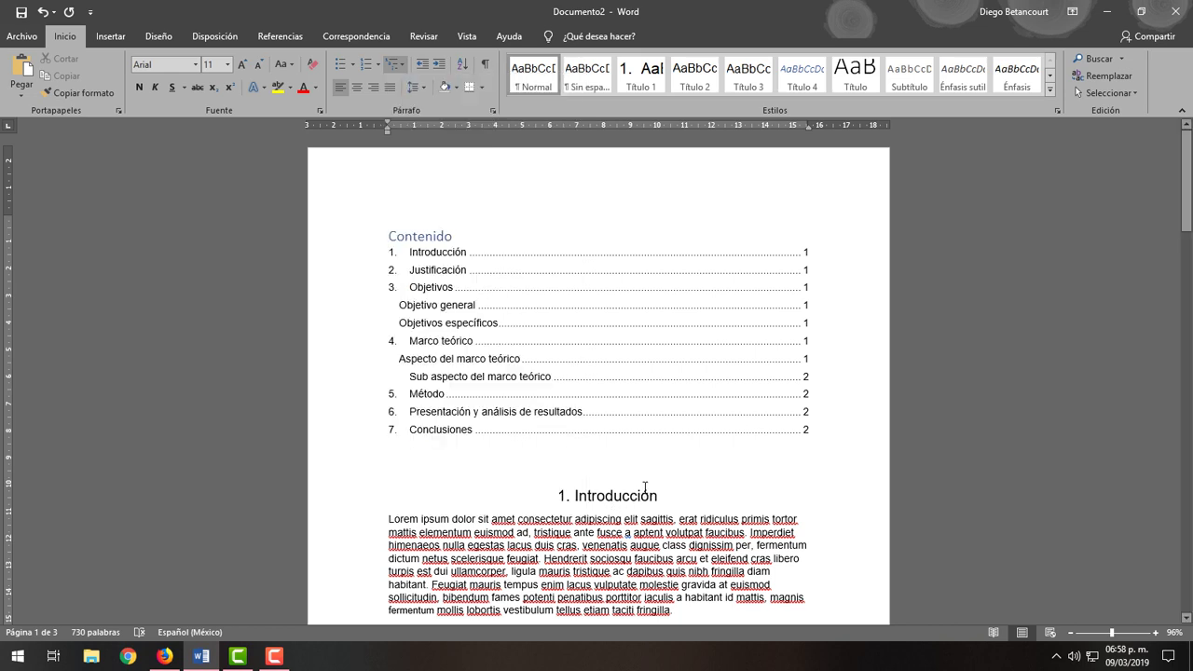
Number the Objetivo general heading as 3.1
scroll(545, 503, down, 12)
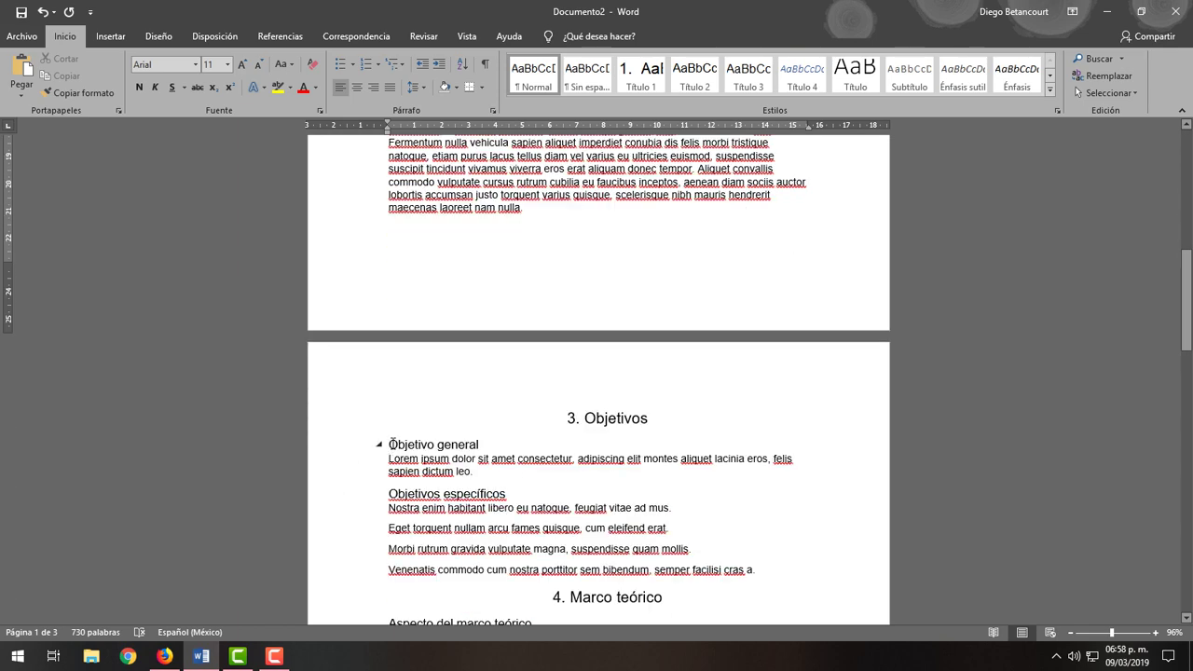
click(390, 443)
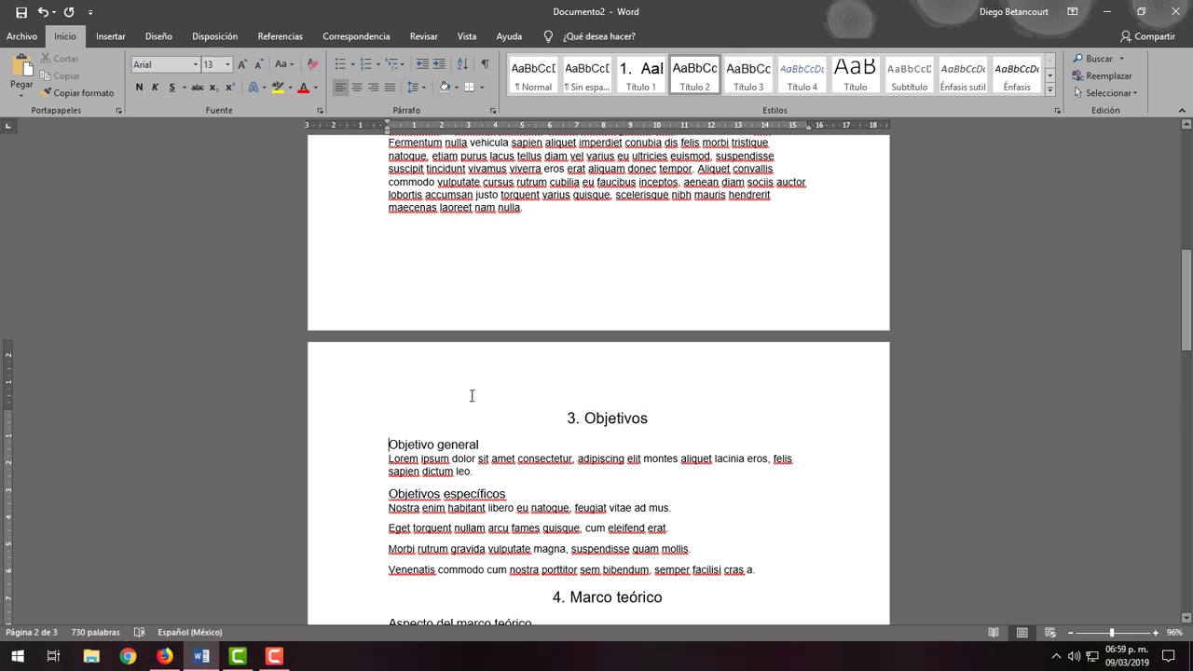
text(3.1.)
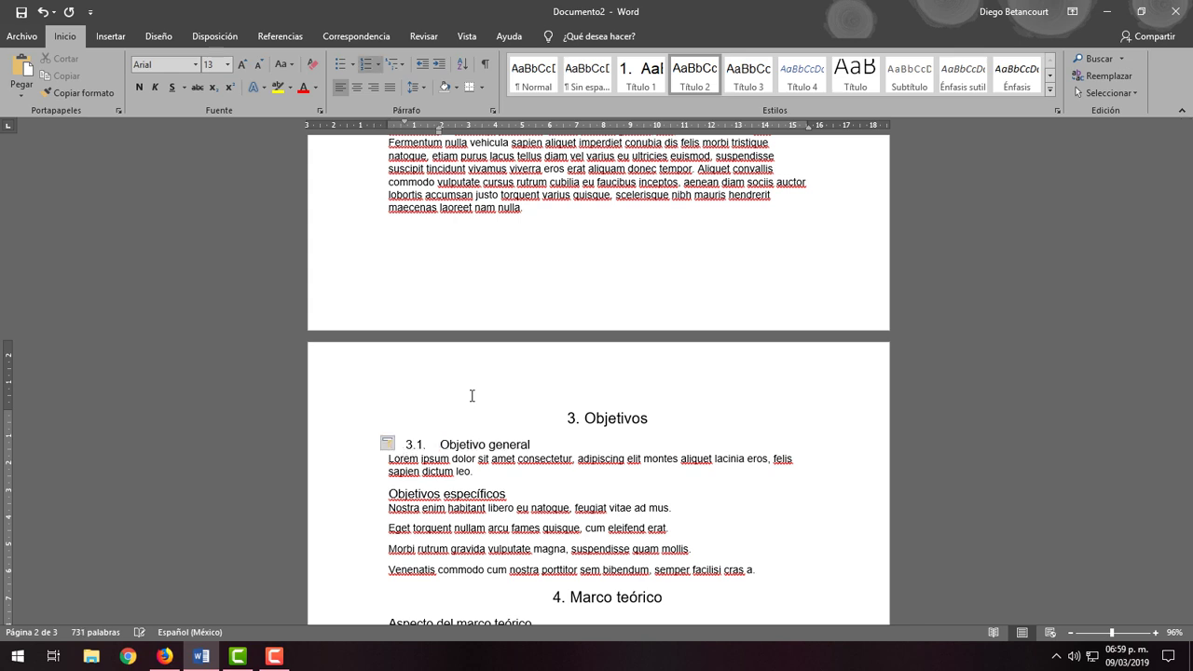
Number the Objetivos específicos heading as 3.2
scroll(553, 416, down, 3)
click(391, 392)
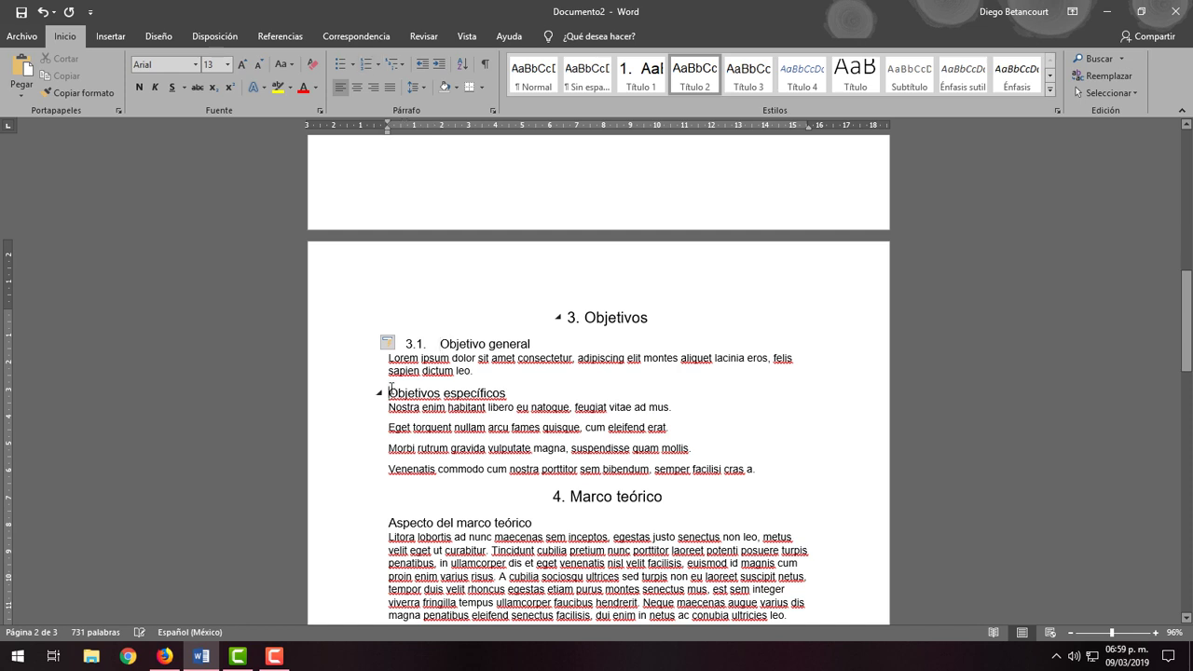
text(3.2)
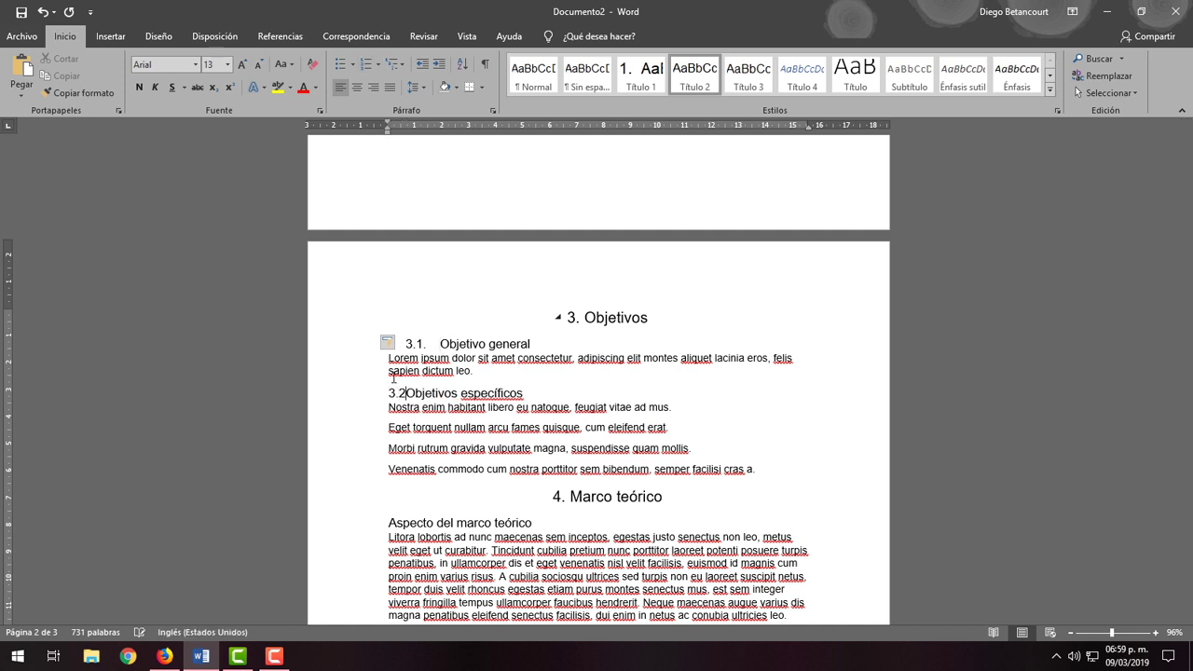
text(.)
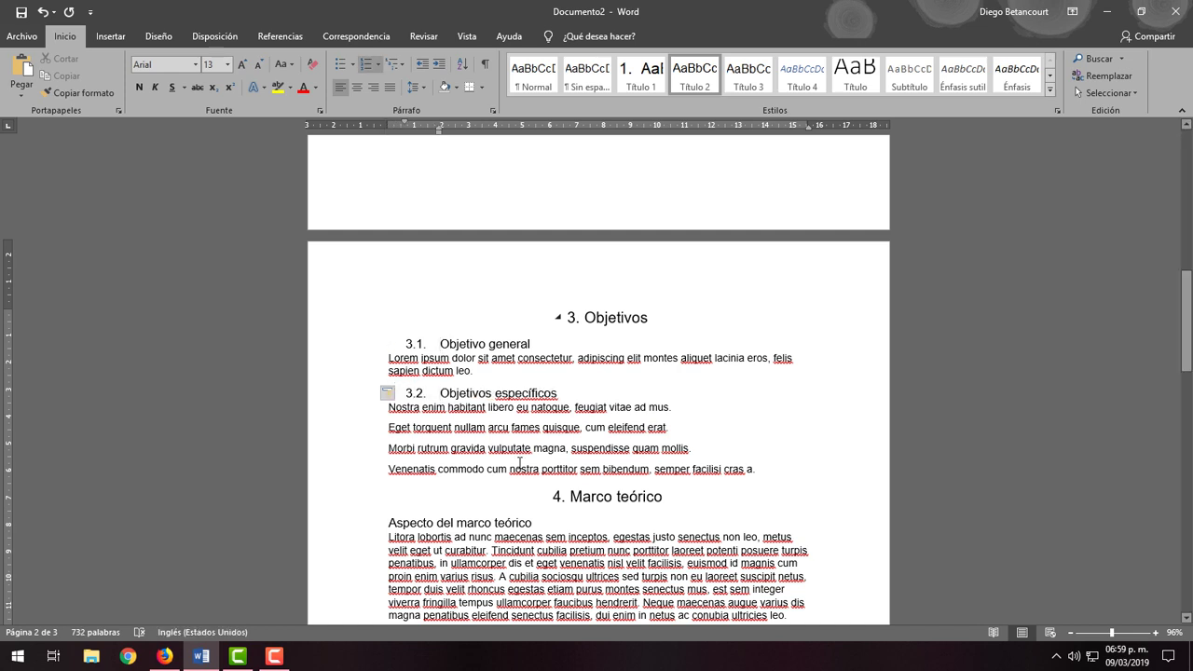
Number the Aspecto del marco teórico heading as 4.1. and the Sub aspecto del marco teórico heading as 4.2
scroll(628, 376, down, 3)
scroll(628, 375, down, 1)
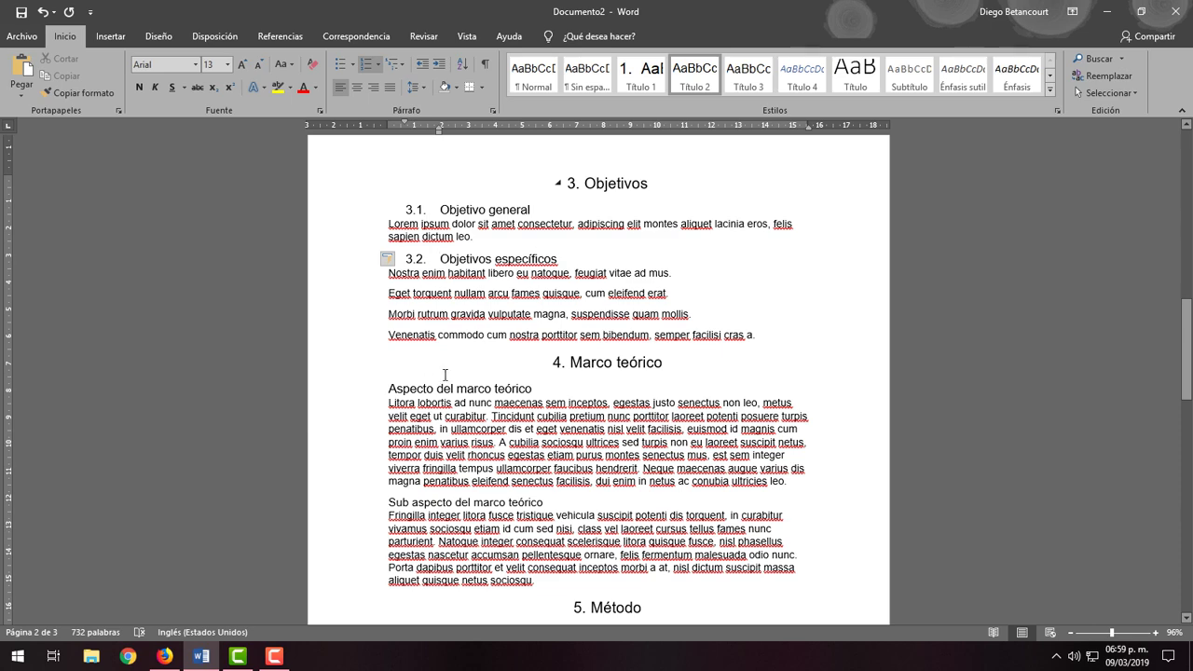
click(389, 387)
text(4.1.)
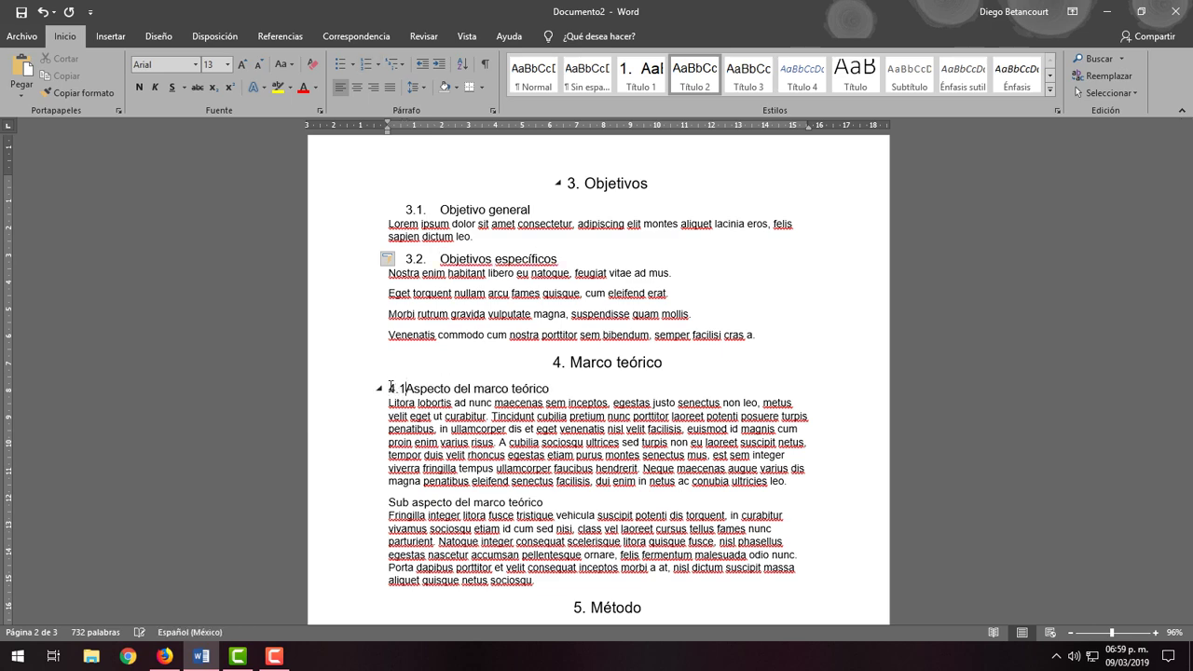
scroll(390, 401, down, 2)
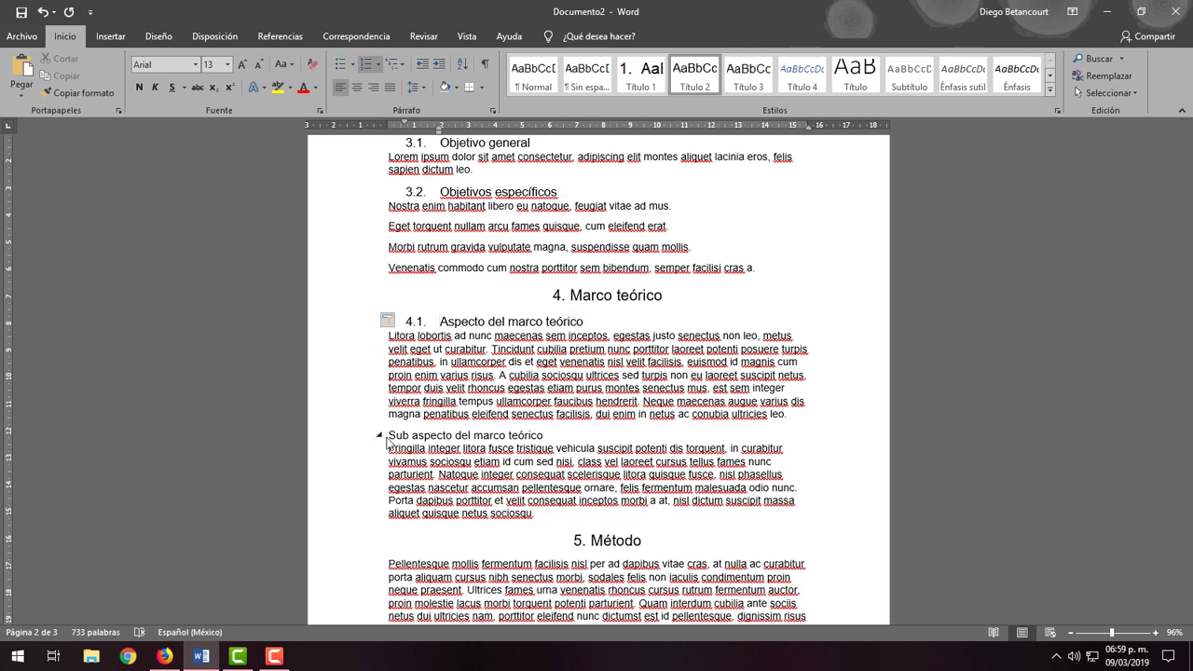
click(390, 434)
text(4.2.)
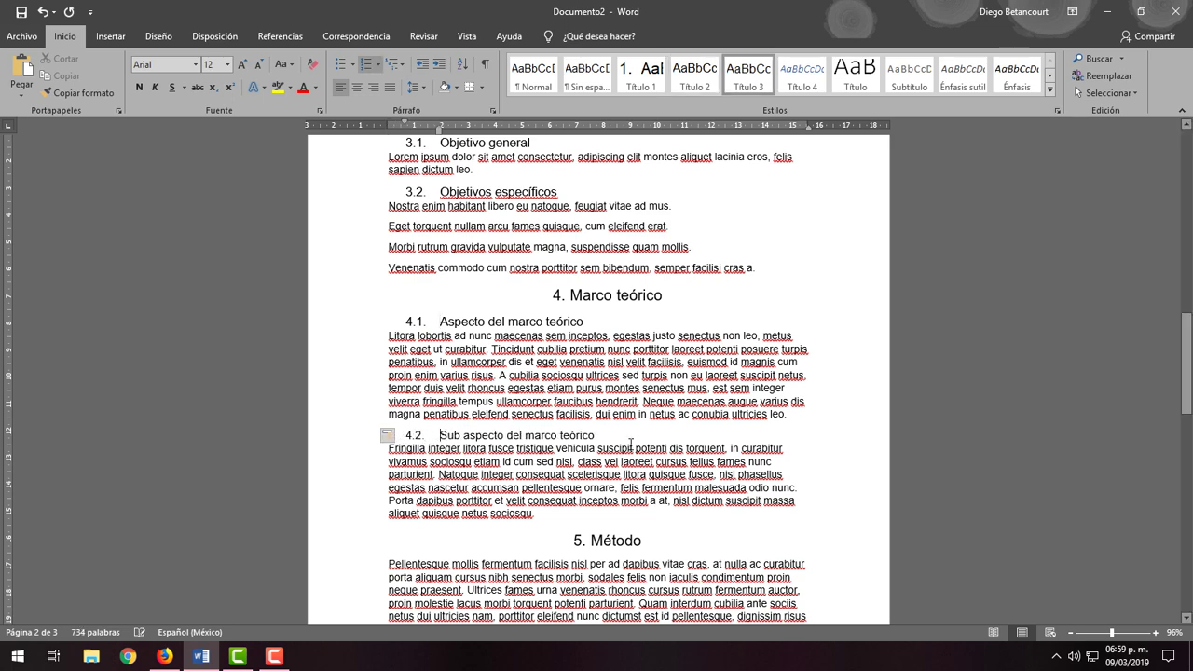
Update the Contenido table of contents at the start of the document, using the option Actualizar toda la tabla
drag(1187, 344, 1180, 150)
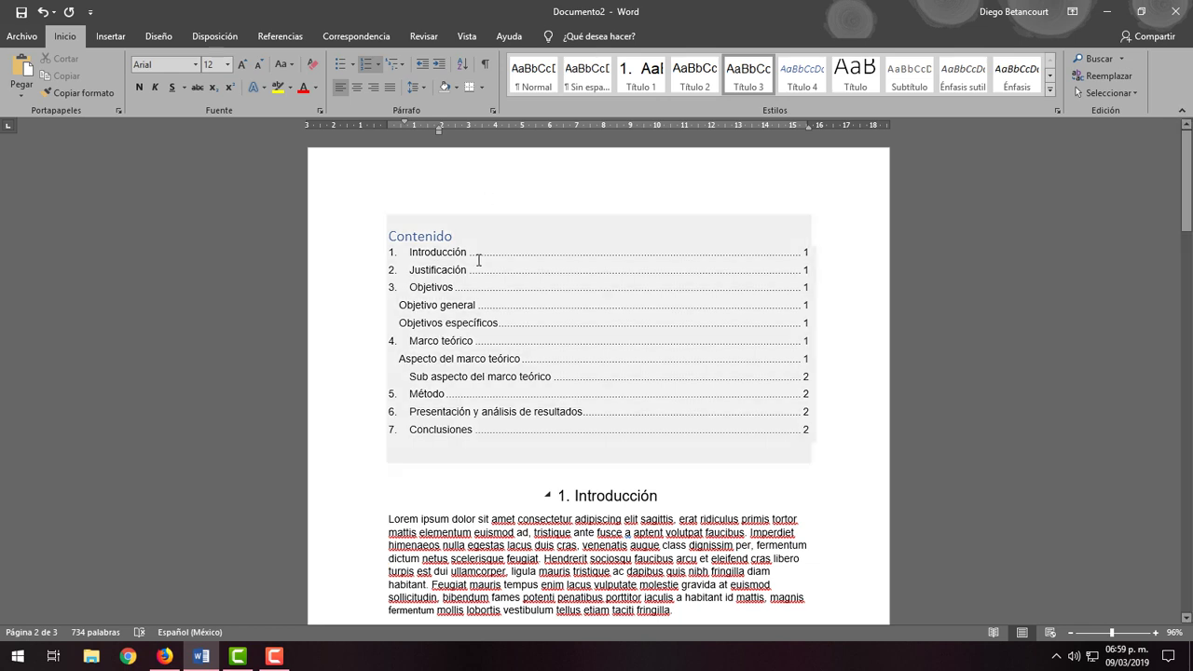
click(480, 258)
click(465, 207)
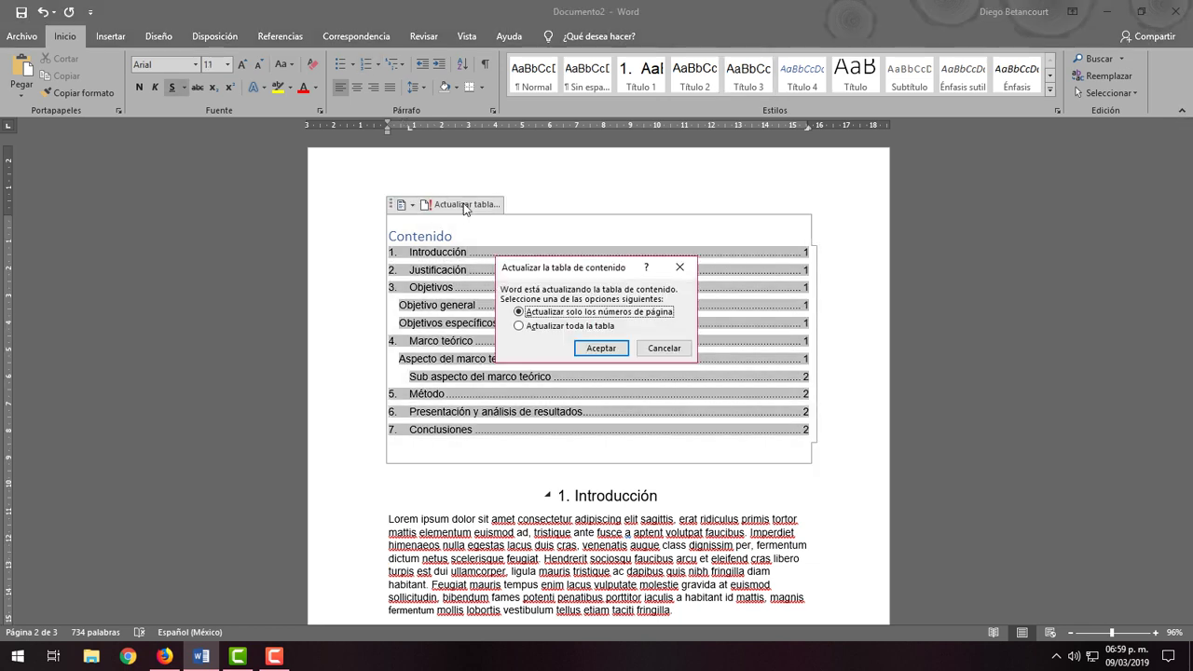
click(556, 328)
click(588, 351)
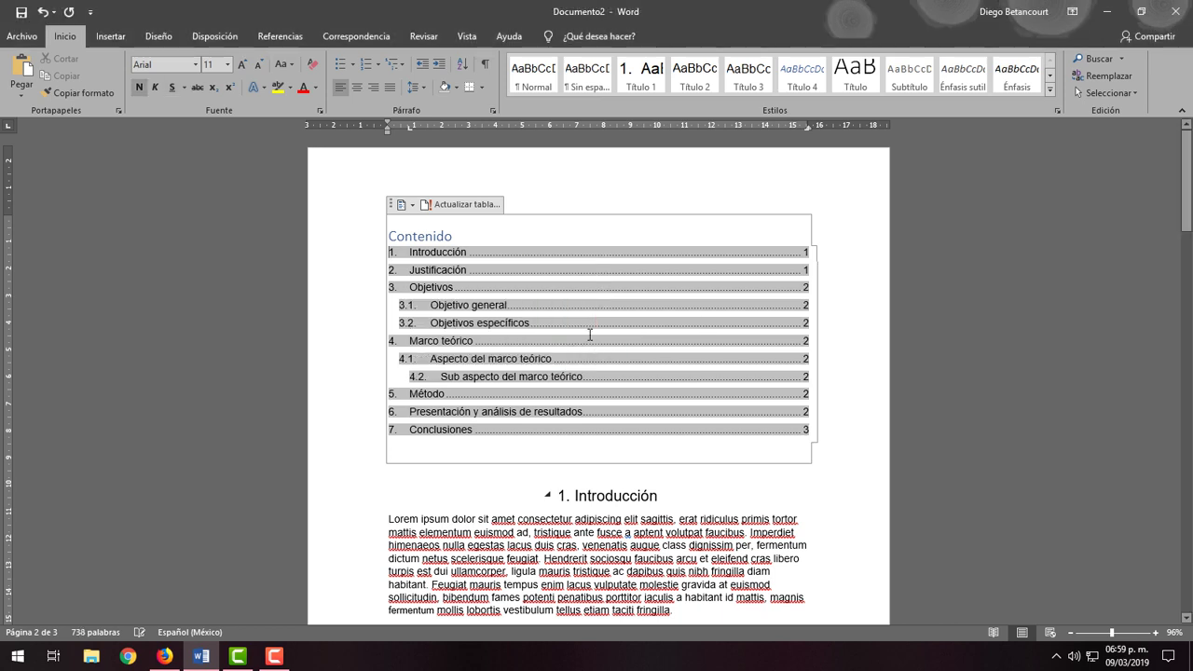